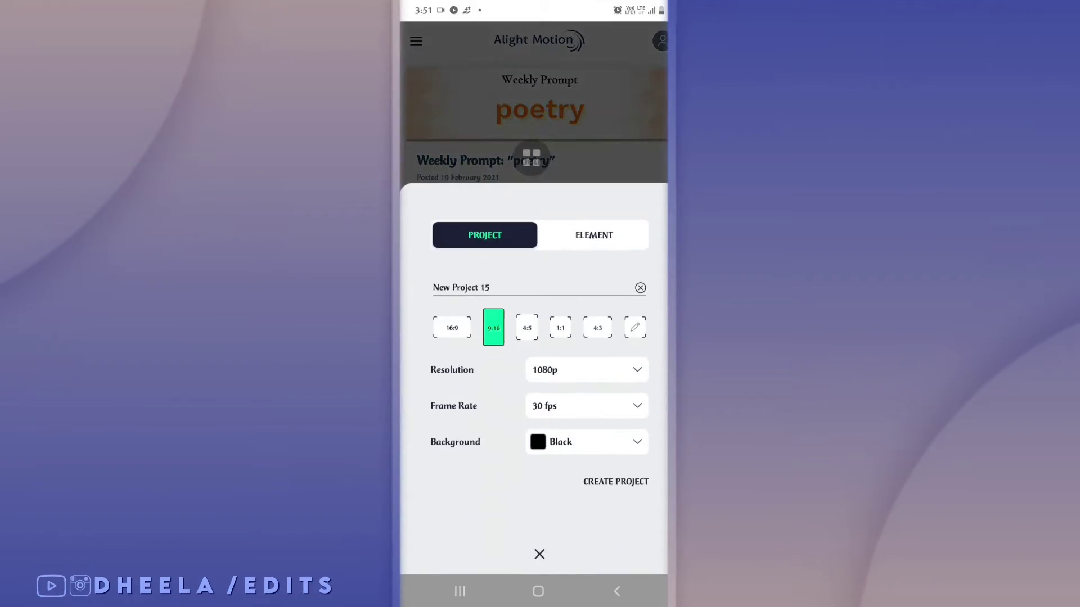
Create a new vertical project and add the neon ring video as a layer.
click(616, 482)
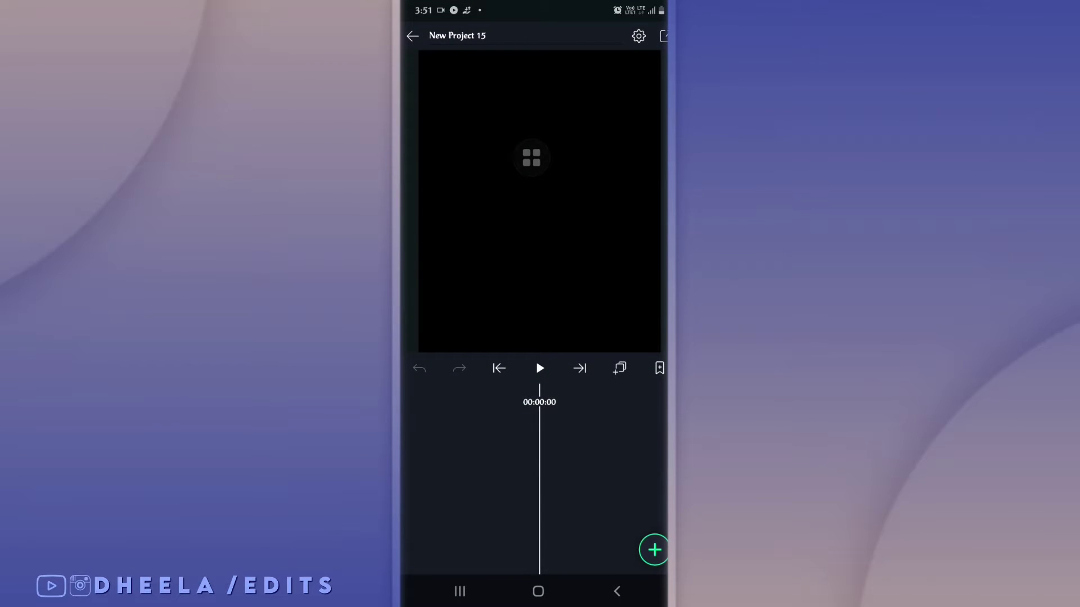
click(655, 554)
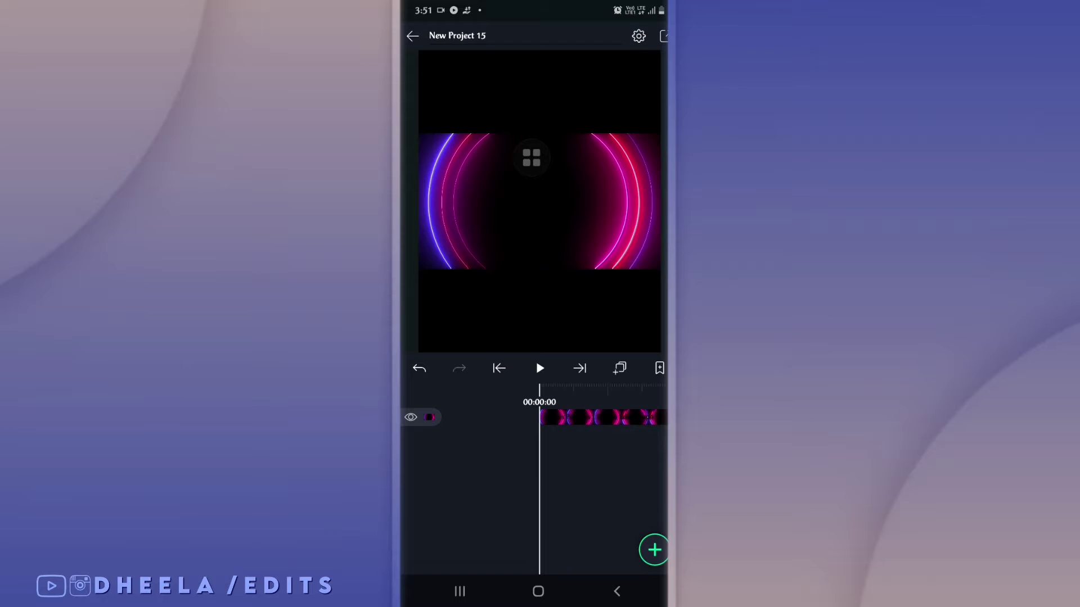
click(602, 418)
Rotate the neon ring -90° and scale it up to fill the vertical frame.
click(460, 541)
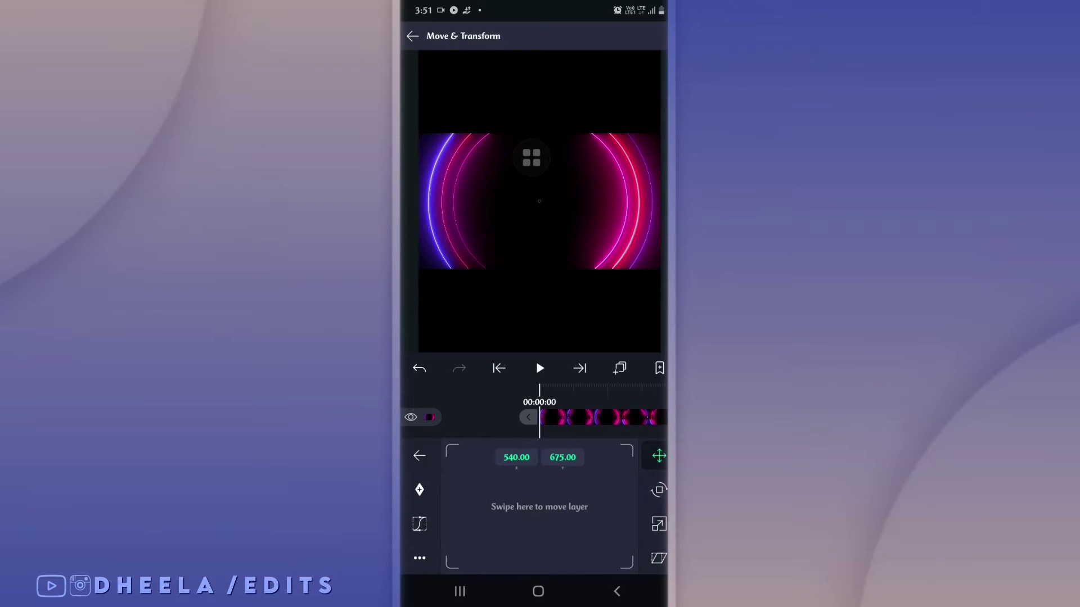
click(658, 491)
mouse_move(593, 504)
mouse_down()
mouse_move(573, 545)
mouse_move(541, 563)
mouse_up()
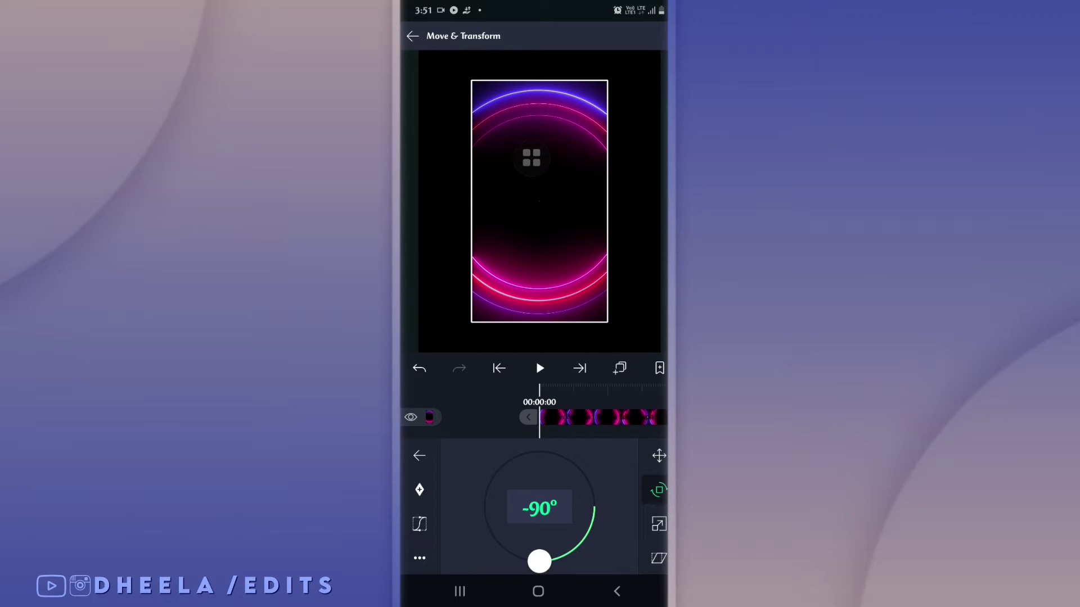
click(658, 525)
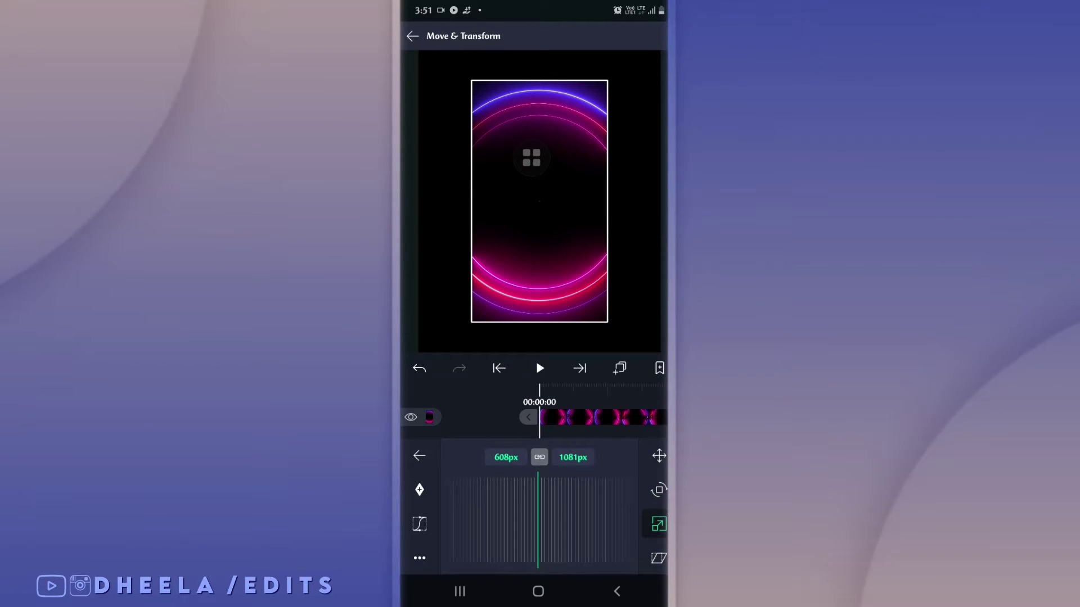
drag(604, 525, 485, 525)
mouse_move(574, 522)
mouse_down()
mouse_move(634, 504)
mouse_move(632, 516)
mouse_move(482, 549)
mouse_up()
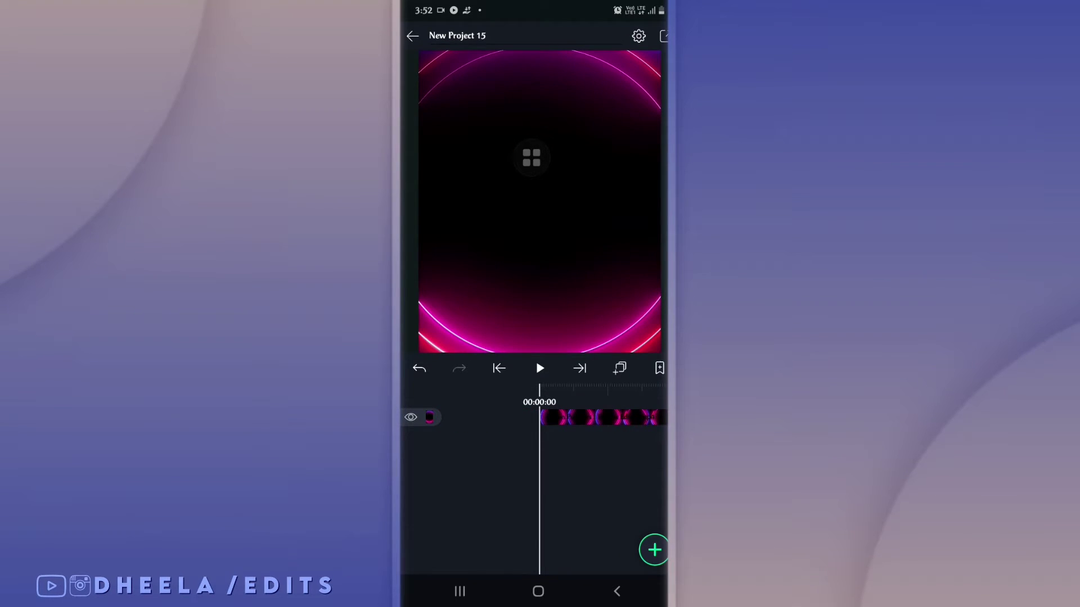
Apply Hue Shift from the Color & Light effects to the neon ring clip.
click(597, 417)
click(624, 542)
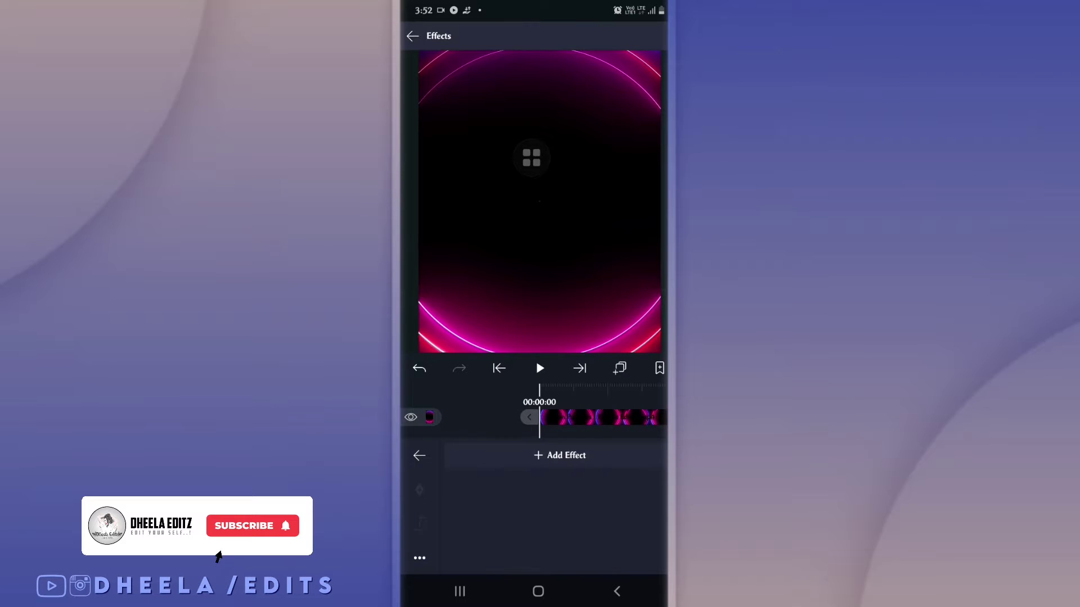
click(559, 456)
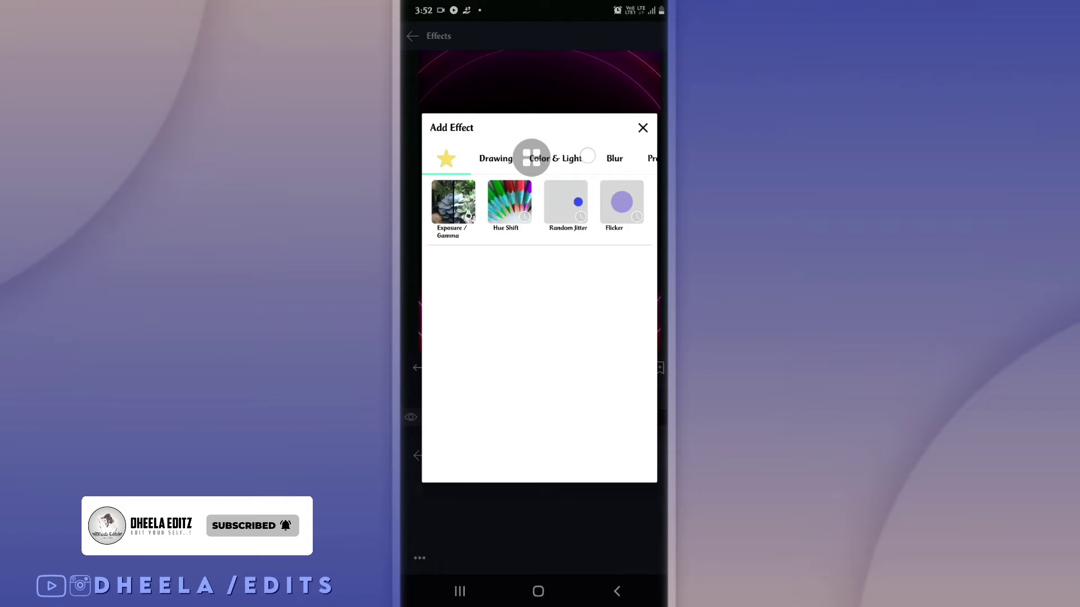
click(587, 156)
scroll(539, 326, down, 5)
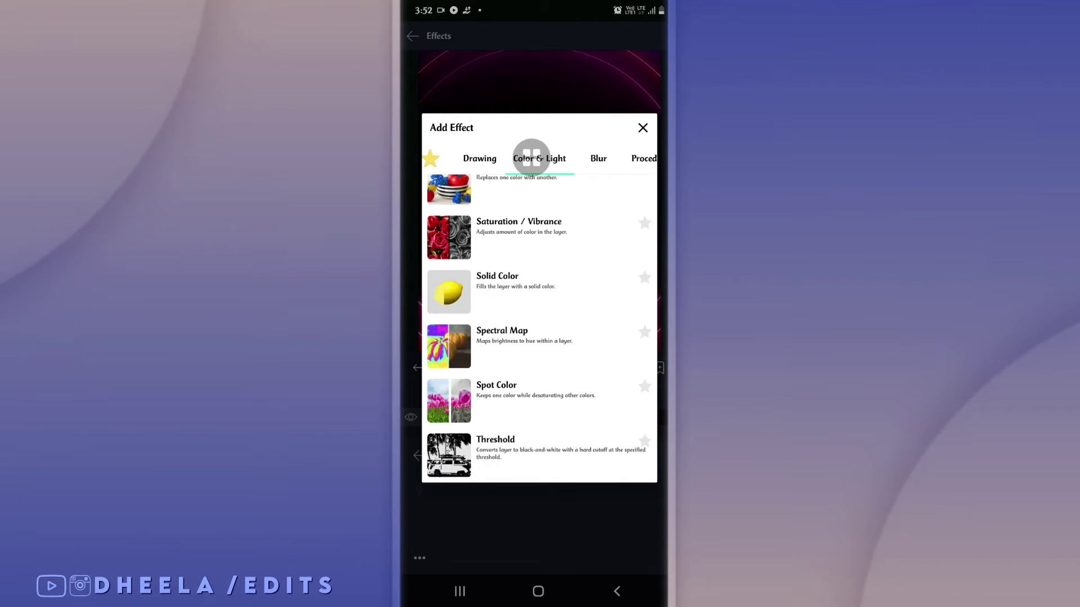
scroll(593, 424, up, 2)
scroll(598, 466, up, 2)
scroll(600, 294, up, 2)
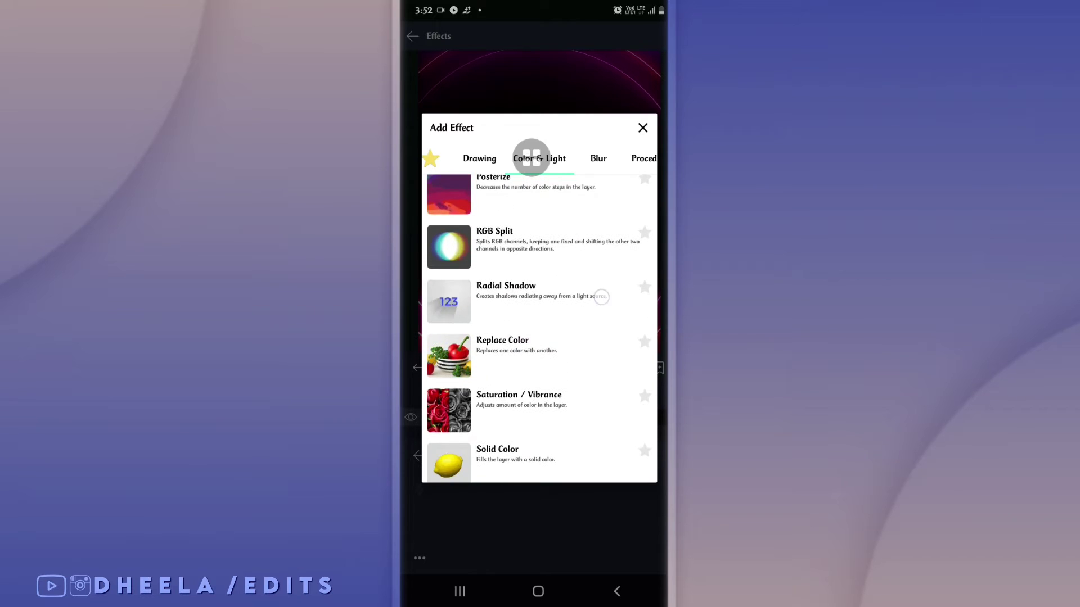
scroll(572, 474, up, 3)
scroll(573, 474, up, 3)
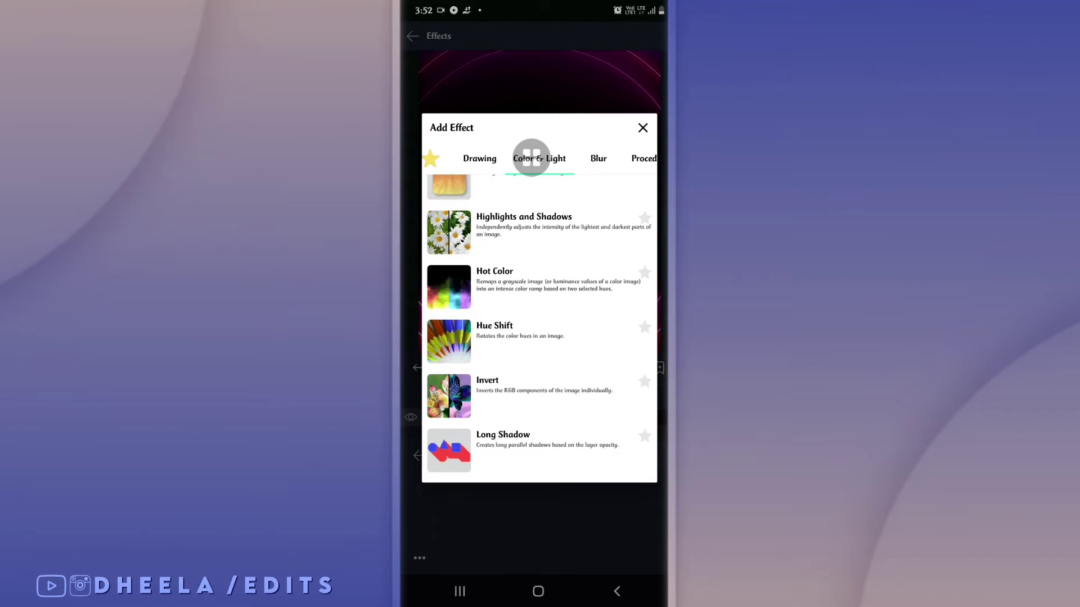
click(495, 338)
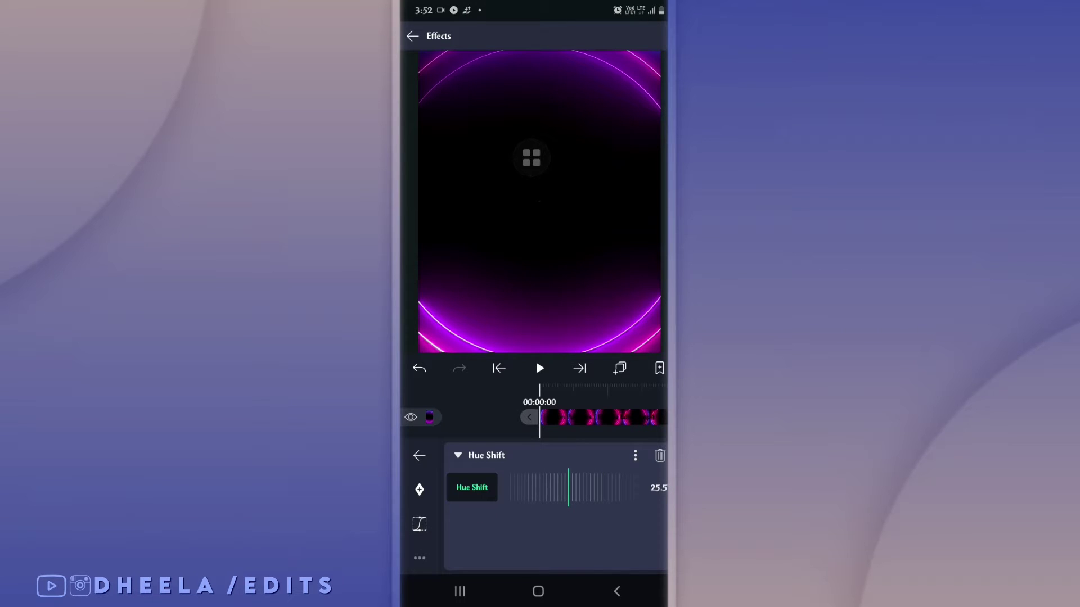
Preview the colour change, then reopen the neon clip's Hue Shift settings.
click(617, 591)
click(617, 591)
click(540, 368)
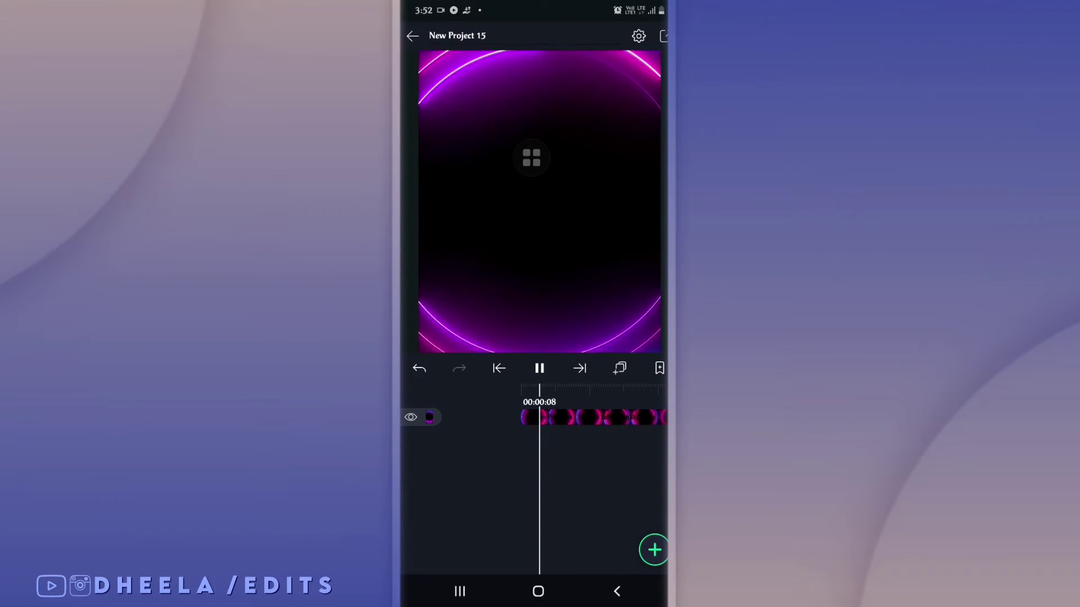
click(602, 416)
click(538, 499)
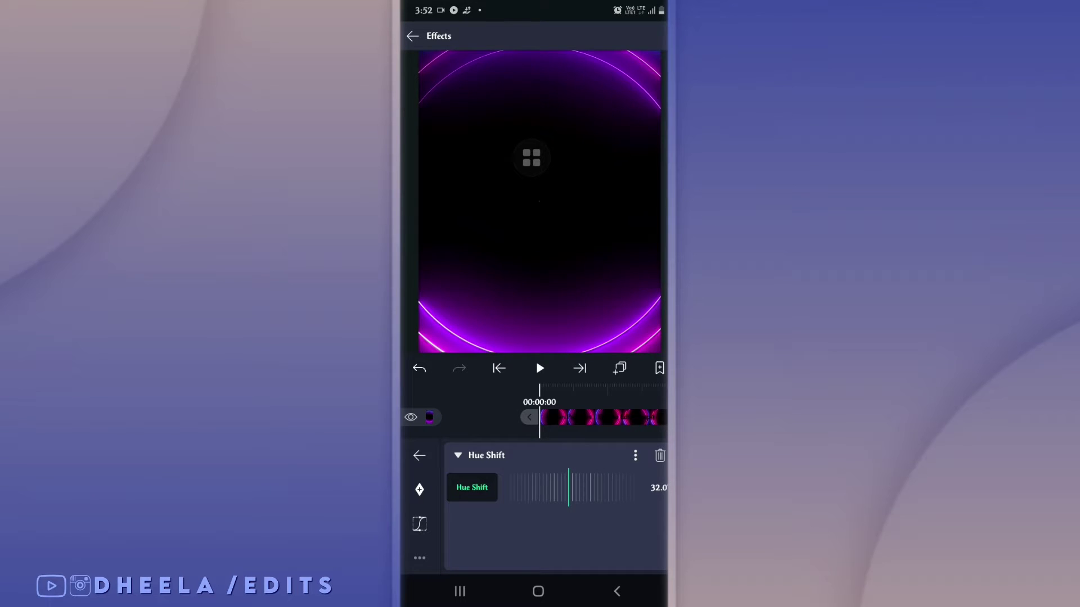
Keyframe Hue Shift at several points along the clip, alternating higher and lower values.
drag(574, 429, 484, 439)
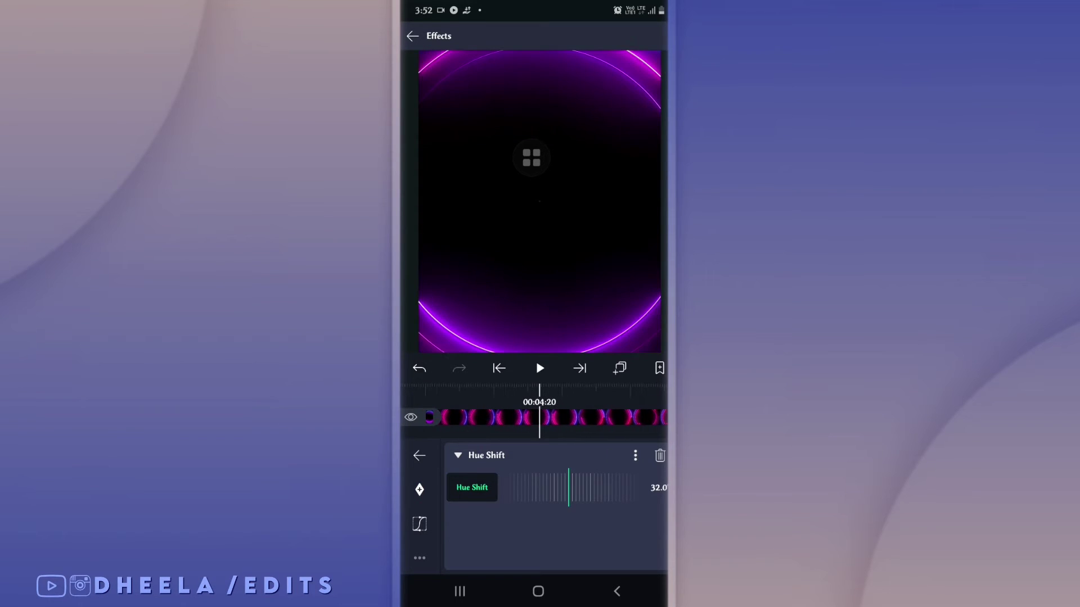
drag(603, 428, 553, 429)
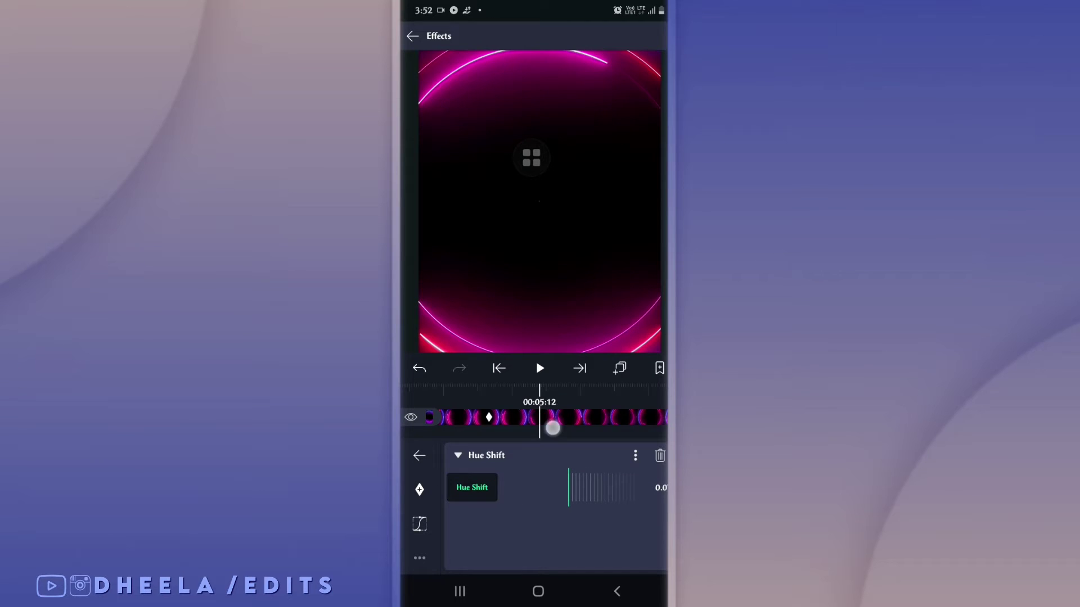
drag(563, 526, 469, 528)
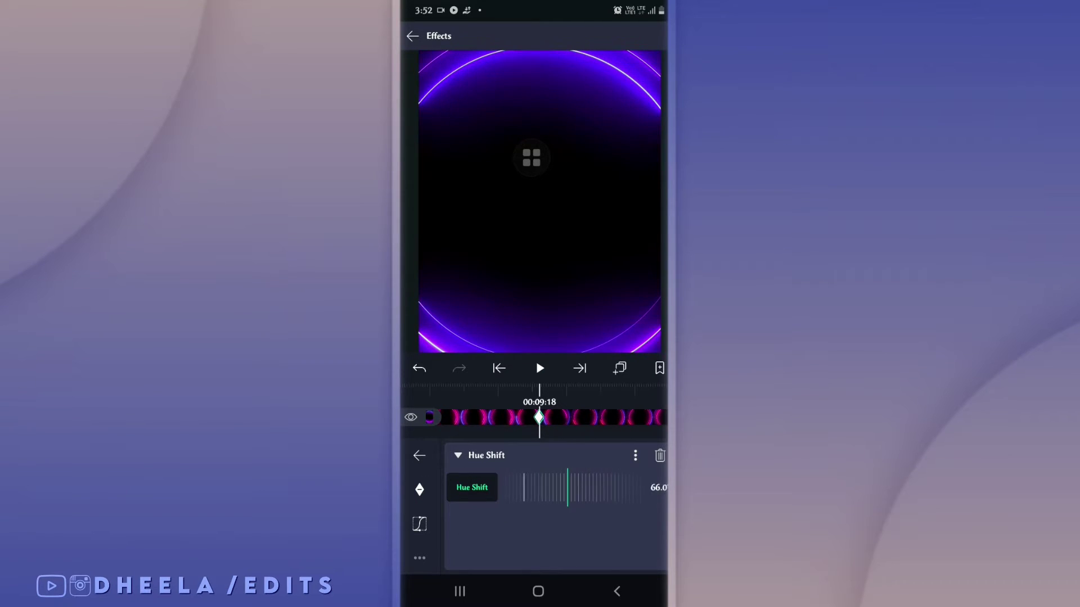
drag(555, 424, 507, 424)
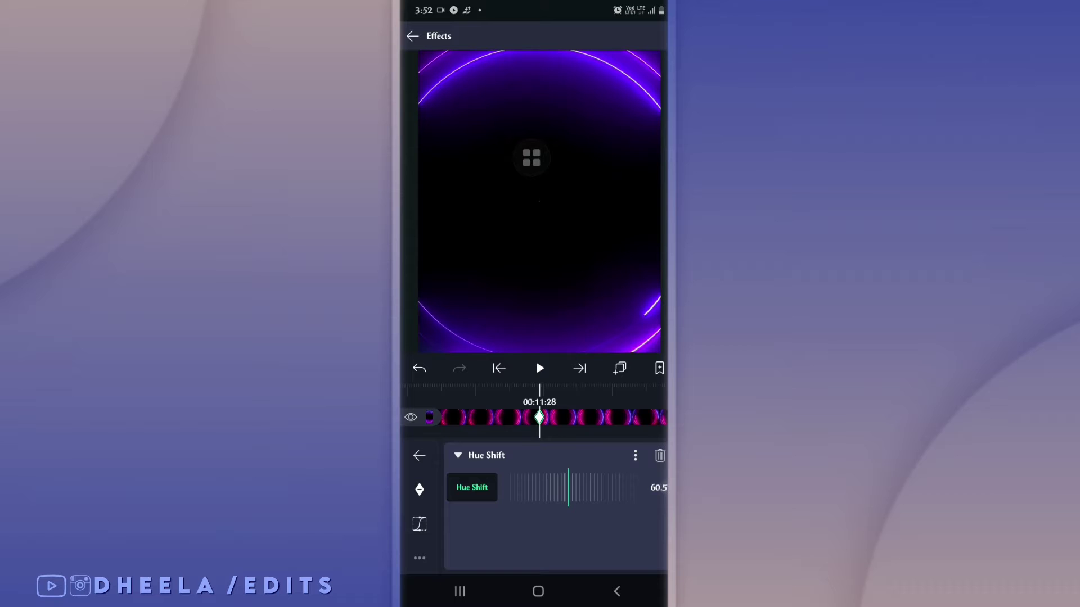
drag(611, 501, 512, 501)
drag(618, 426, 529, 426)
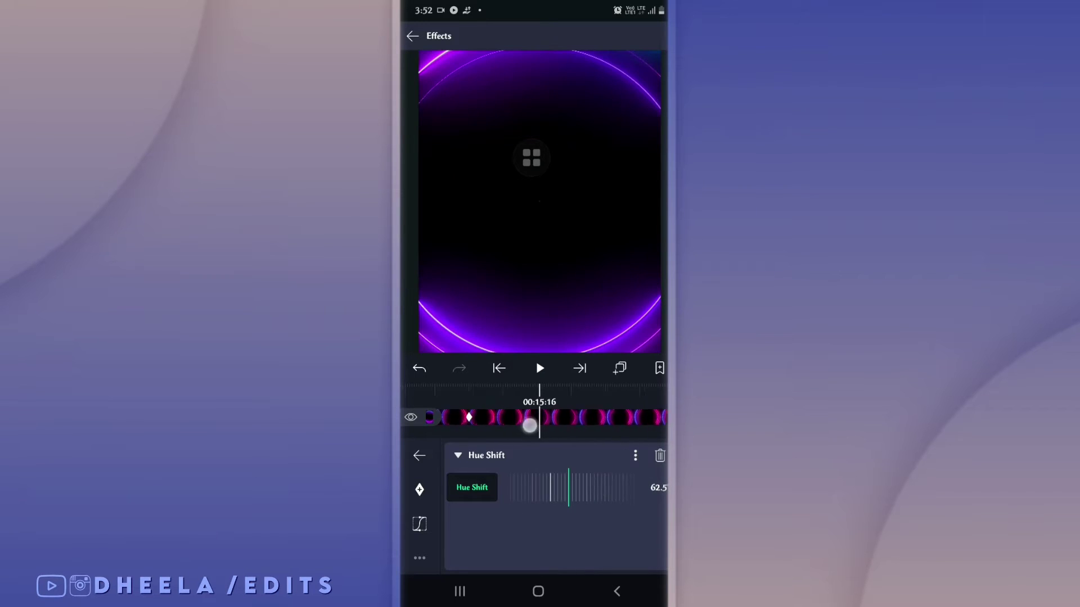
drag(563, 487, 624, 487)
drag(574, 420, 553, 420)
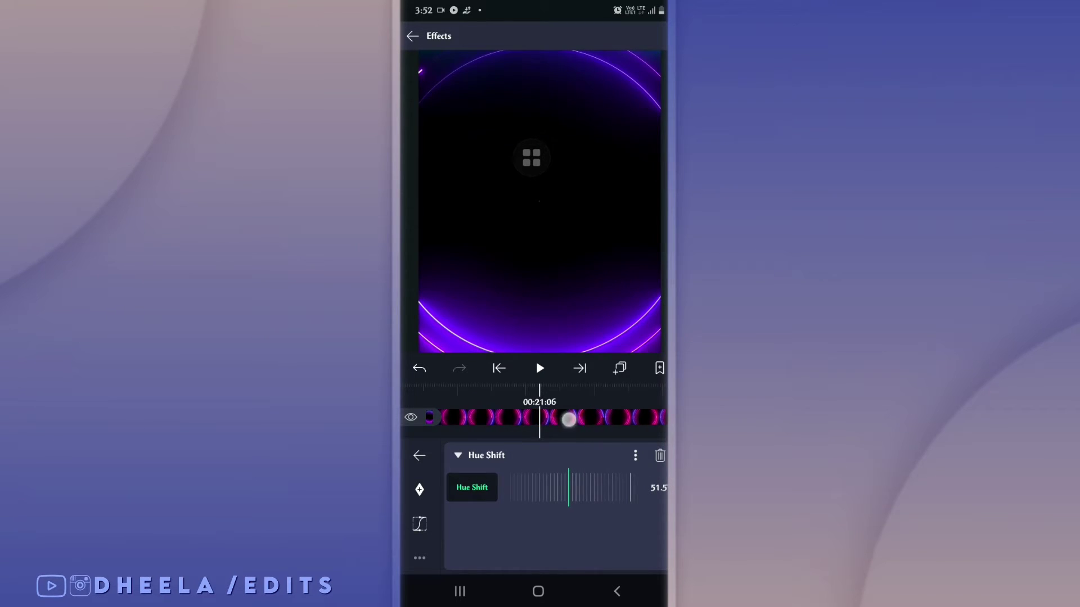
drag(568, 489, 497, 517)
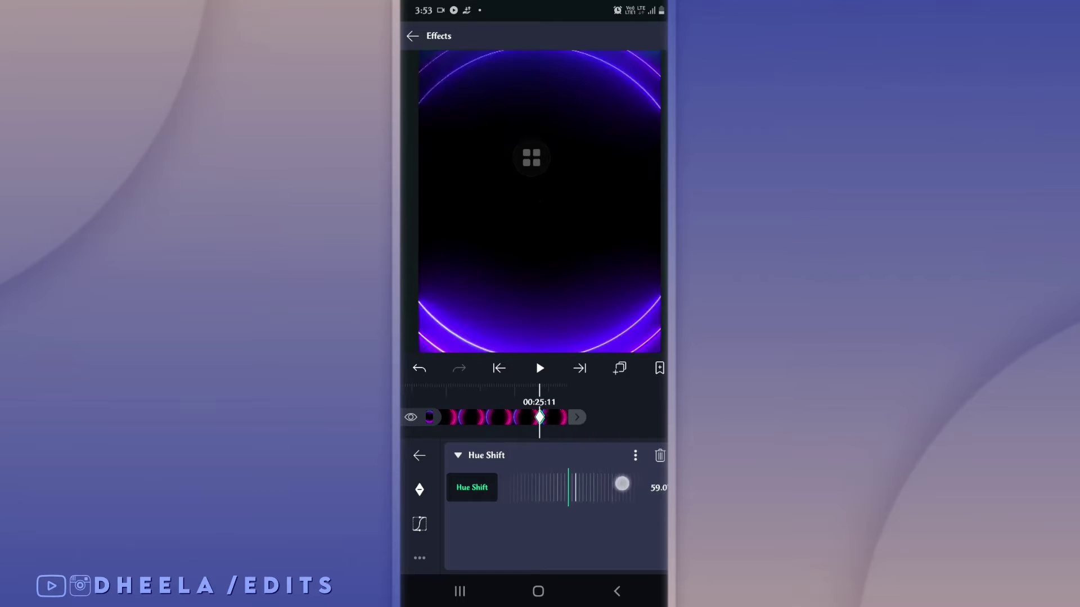
Add a new text layer to the project.
click(616, 591)
click(653, 550)
click(659, 522)
text(Doremon)
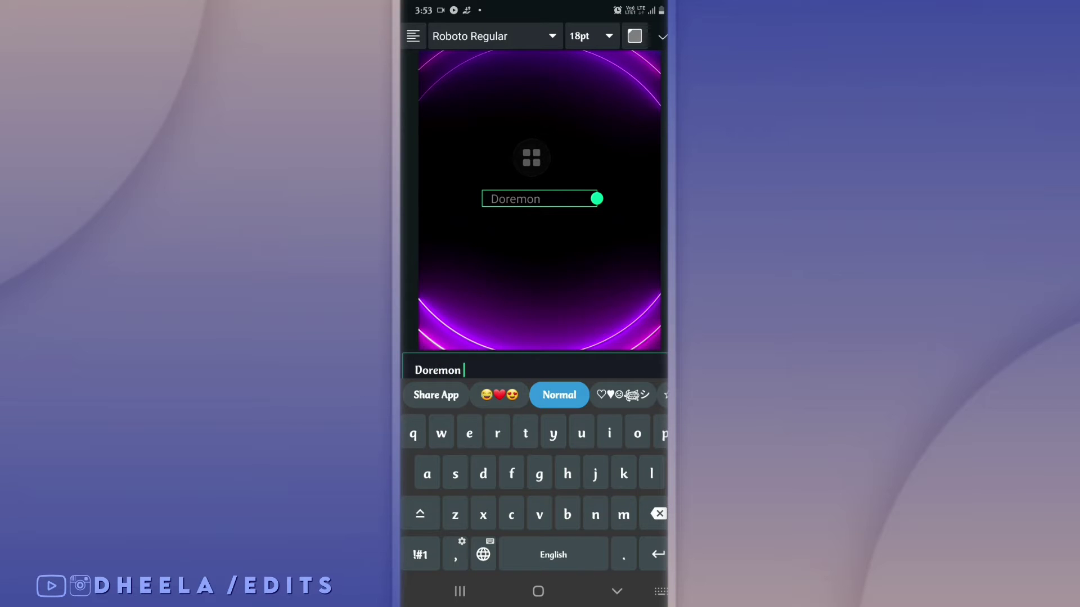
Set the Doremon title in the Billy Ohio script font and preview the video.
click(553, 36)
click(521, 69)
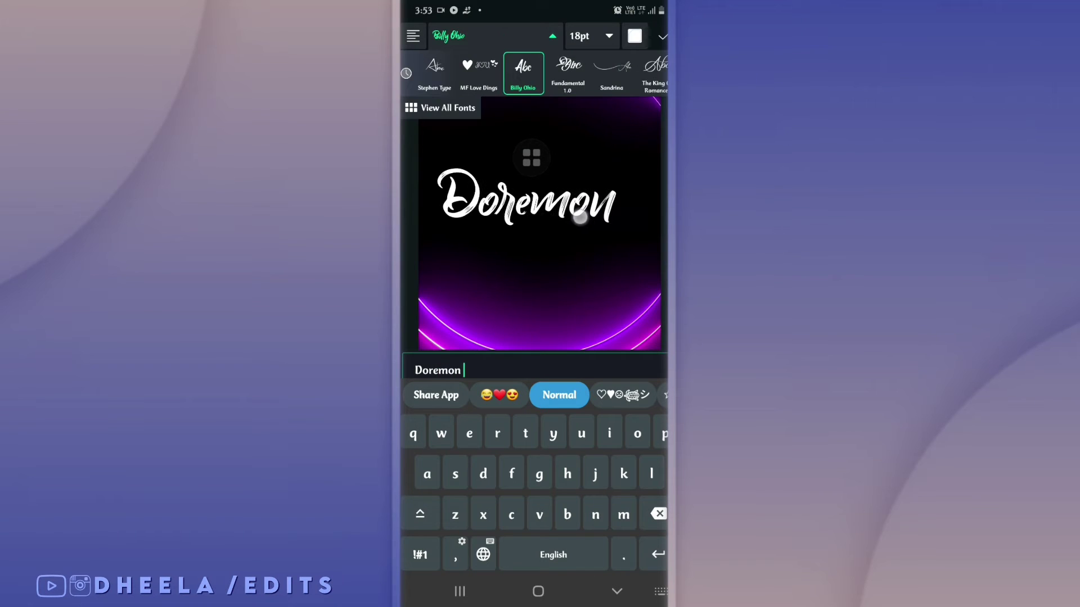
click(662, 36)
click(659, 36)
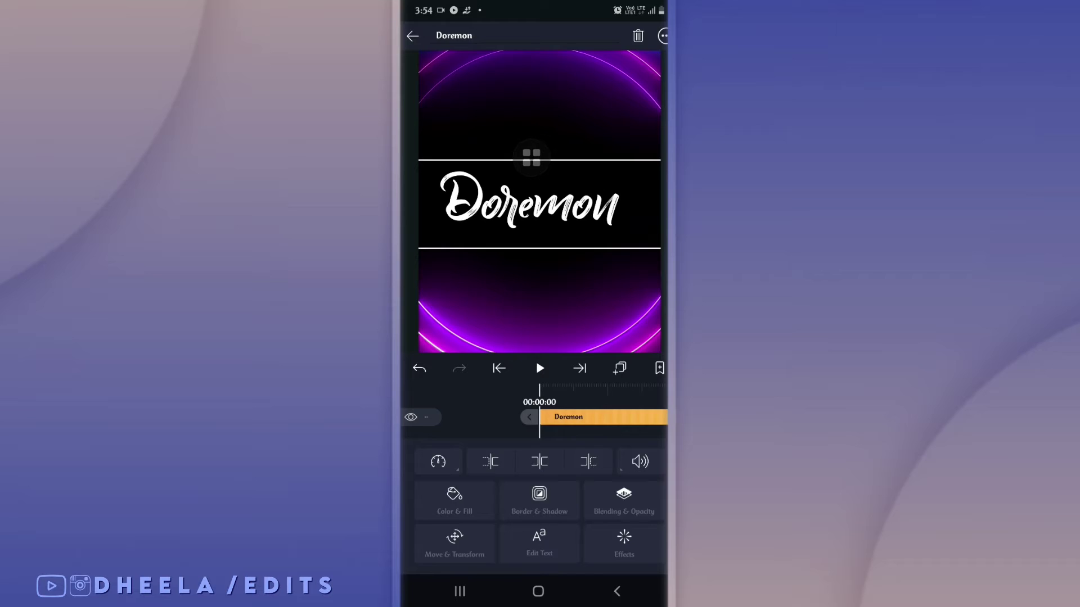
click(472, 416)
click(568, 417)
click(438, 462)
click(617, 592)
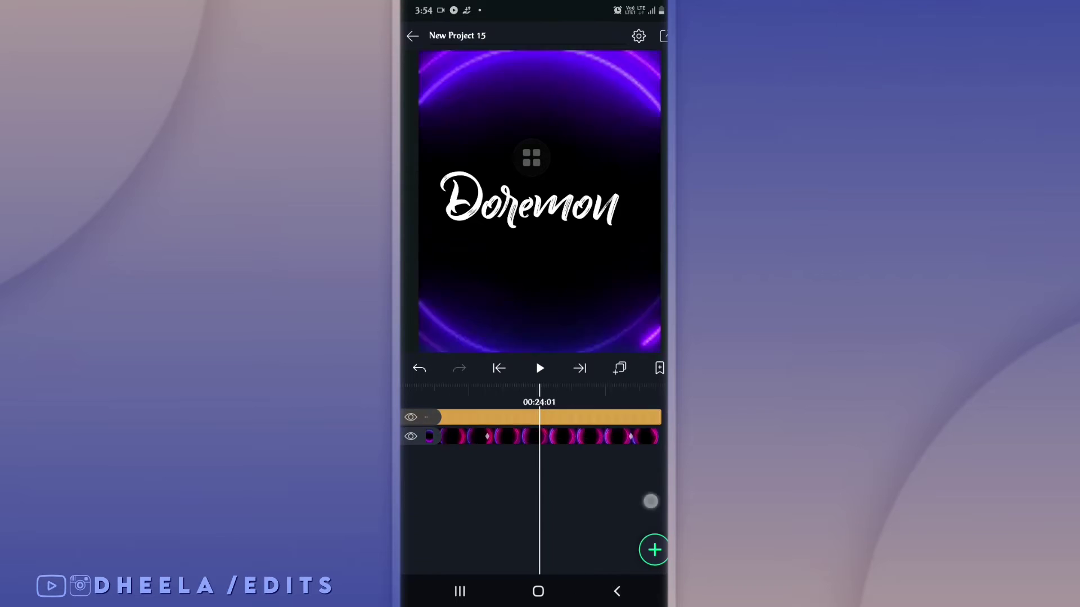
click(540, 369)
Give the Doremon title a Random Jitter effect and start another empty text layer.
click(568, 417)
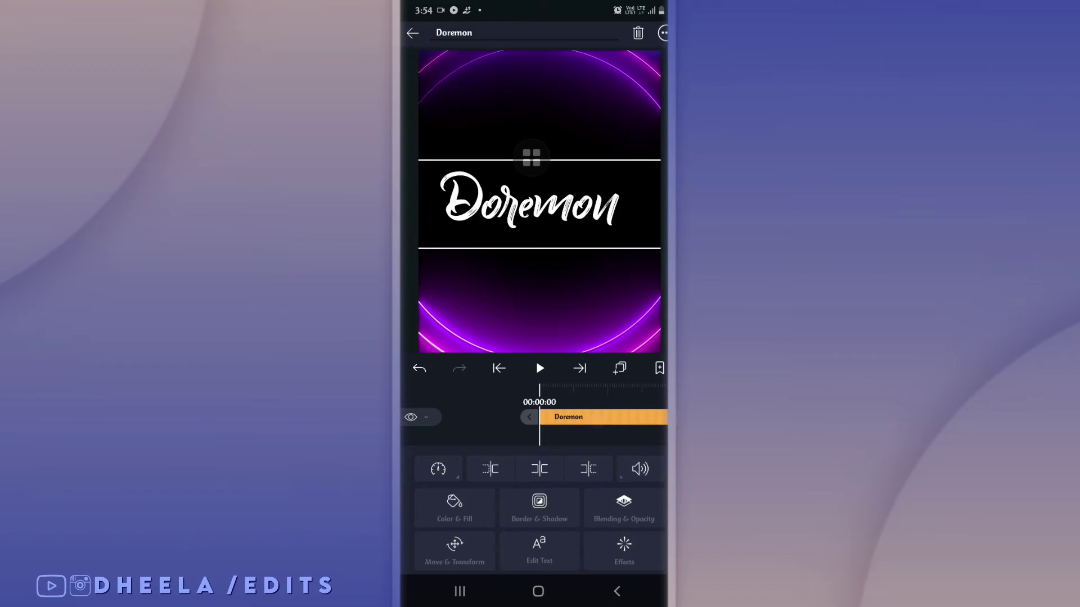
click(621, 552)
click(566, 453)
click(566, 202)
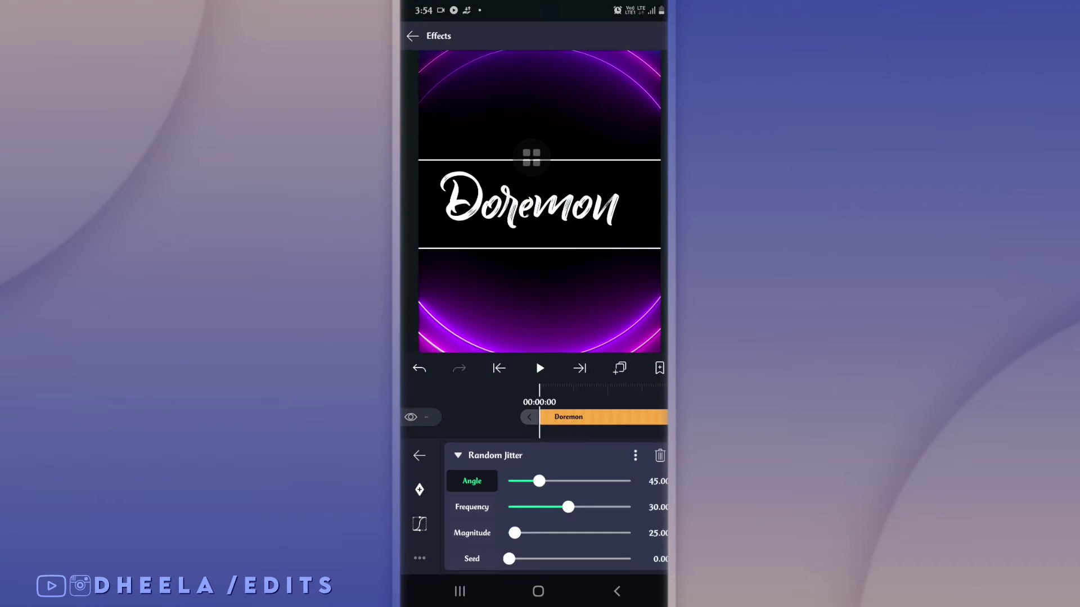
click(540, 368)
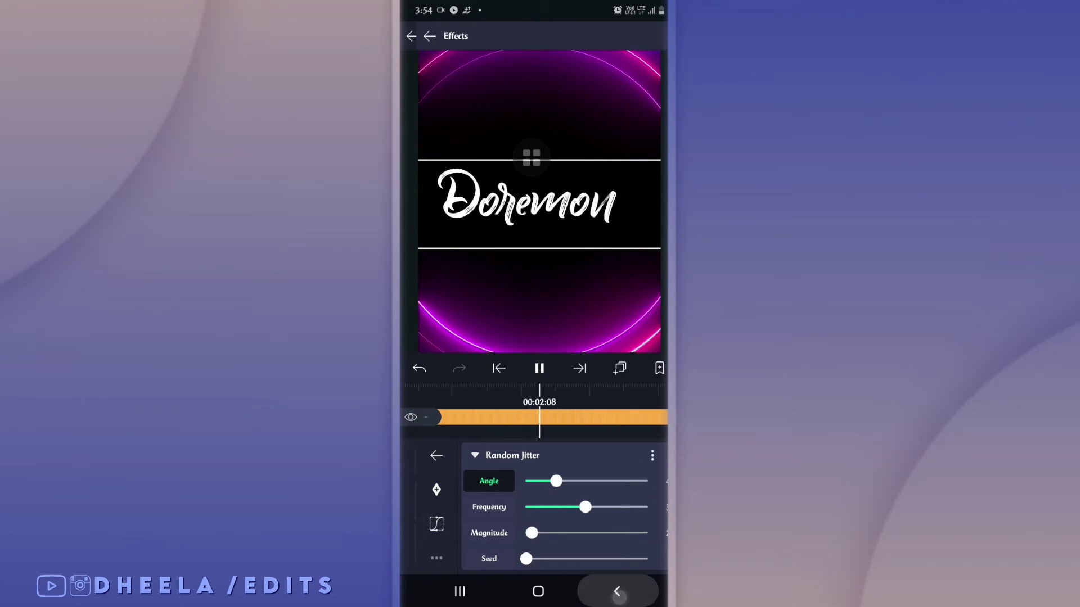
click(617, 591)
click(654, 550)
click(610, 419)
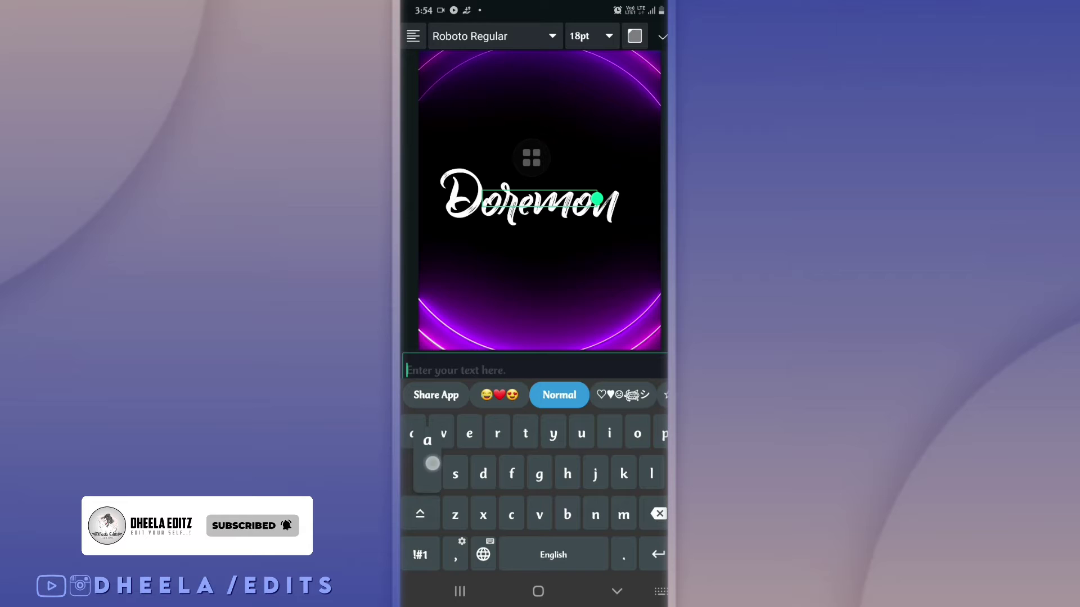
Set the new text to the MF Love Dings font and enter the heart glyphs.
click(564, 35)
click(568, 73)
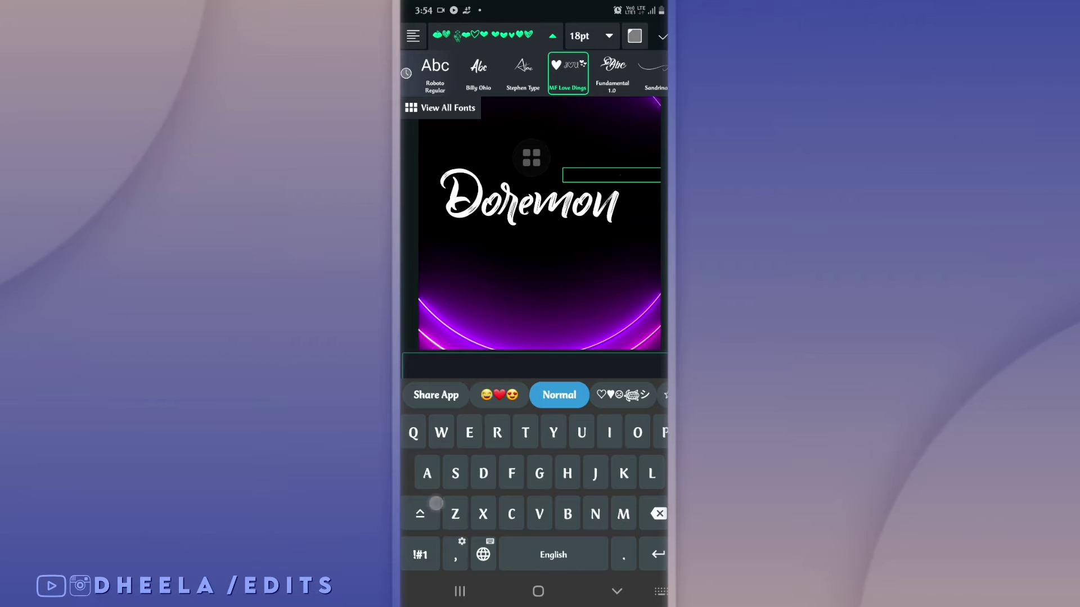
click(552, 36)
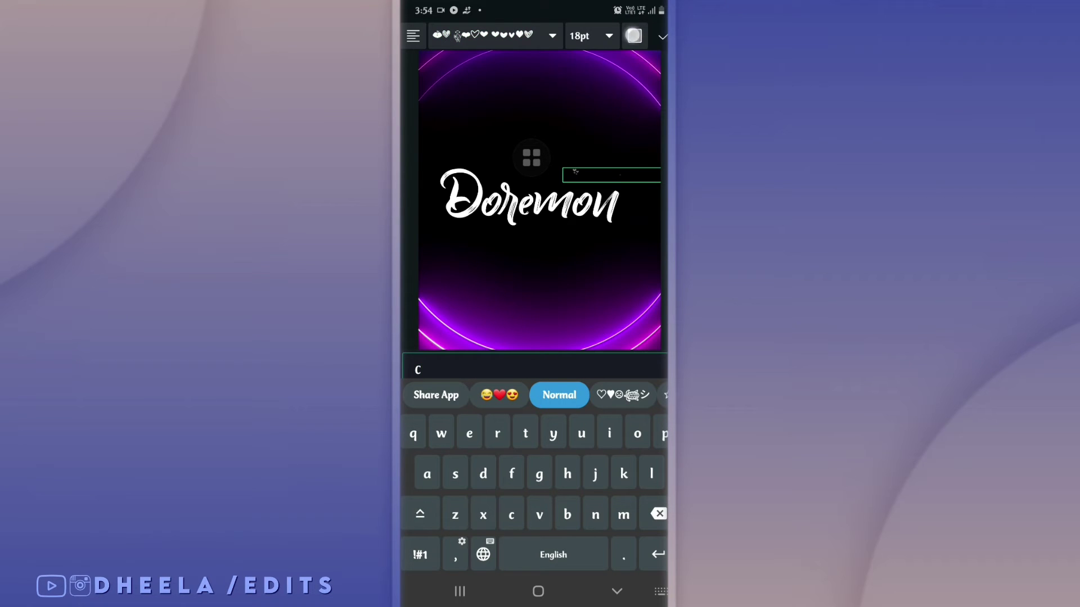
click(634, 35)
drag(539, 3, 539, 225)
drag(539, 84, 539, 6)
click(539, 253)
Enlarge the hearts layer with Move & Transform scaling.
click(459, 547)
click(659, 524)
drag(567, 173, 519, 168)
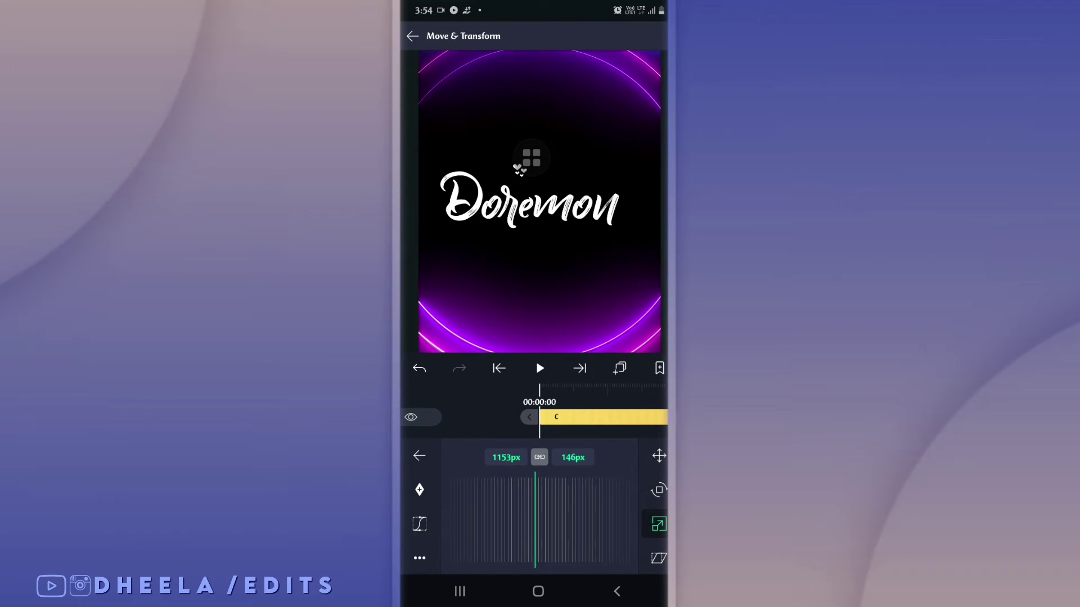
drag(563, 520, 529, 520)
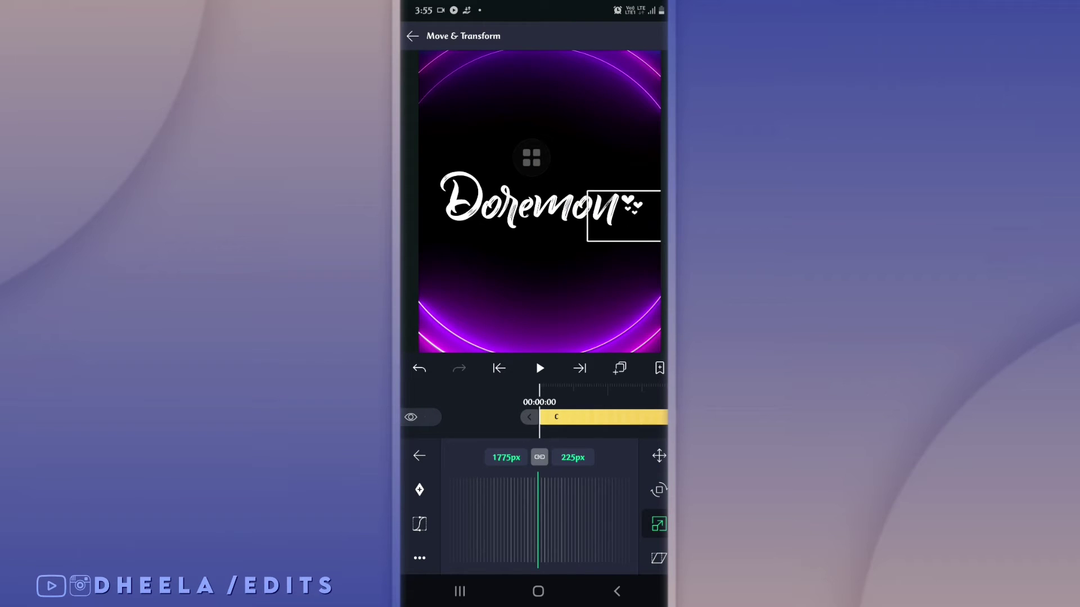
click(658, 490)
Copy the Random Jitter effect from the Doremon title's effects.
click(659, 456)
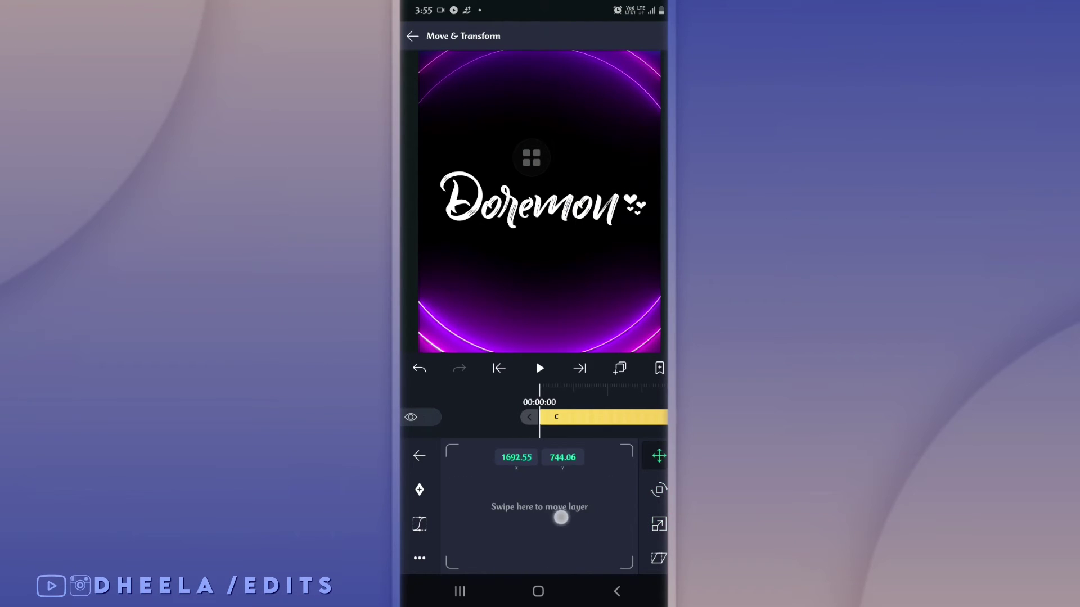
click(617, 591)
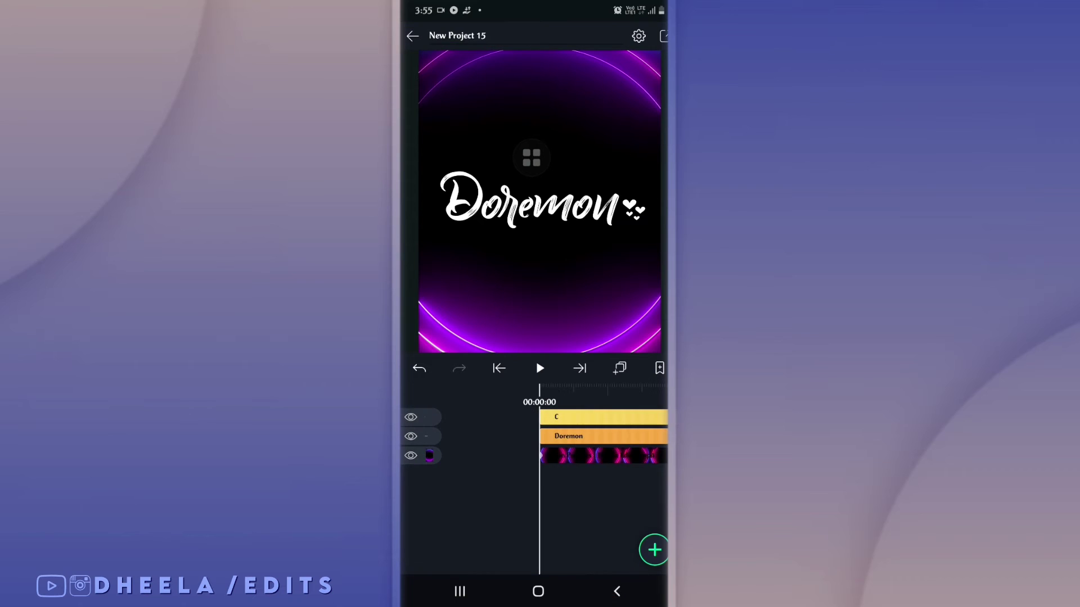
click(569, 436)
click(628, 541)
click(495, 455)
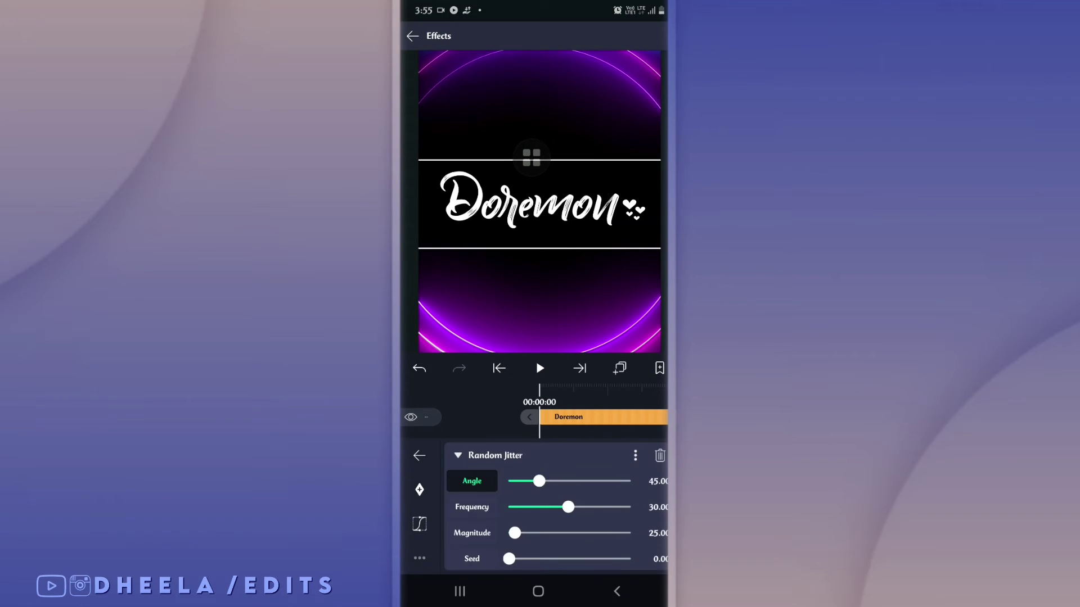
click(636, 455)
click(521, 537)
click(419, 455)
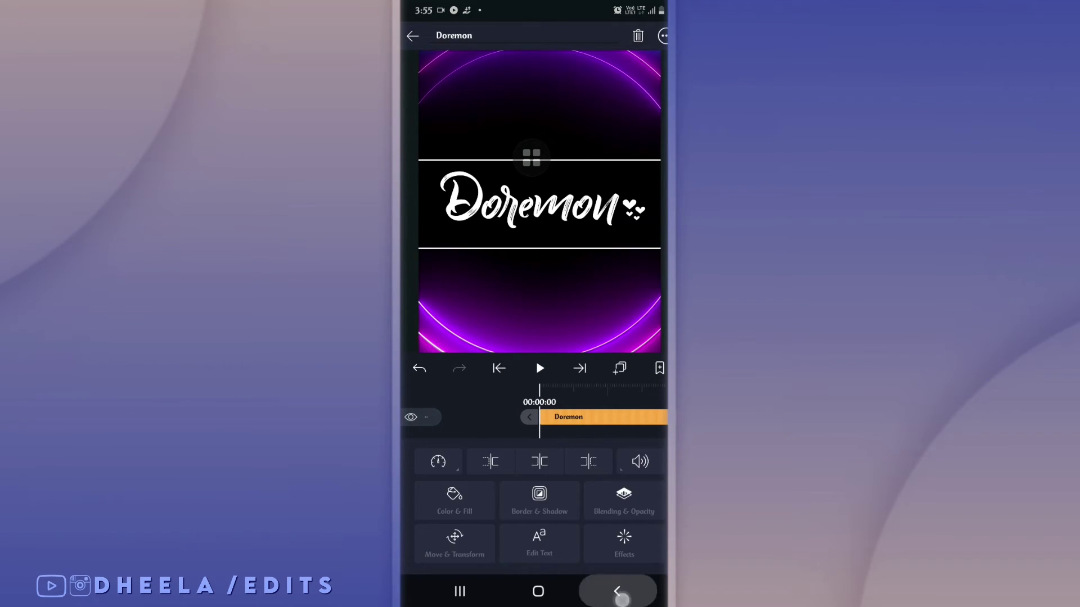
Paste the Random Jitter effect onto the hearts layer.
click(617, 591)
click(624, 543)
click(420, 558)
click(450, 524)
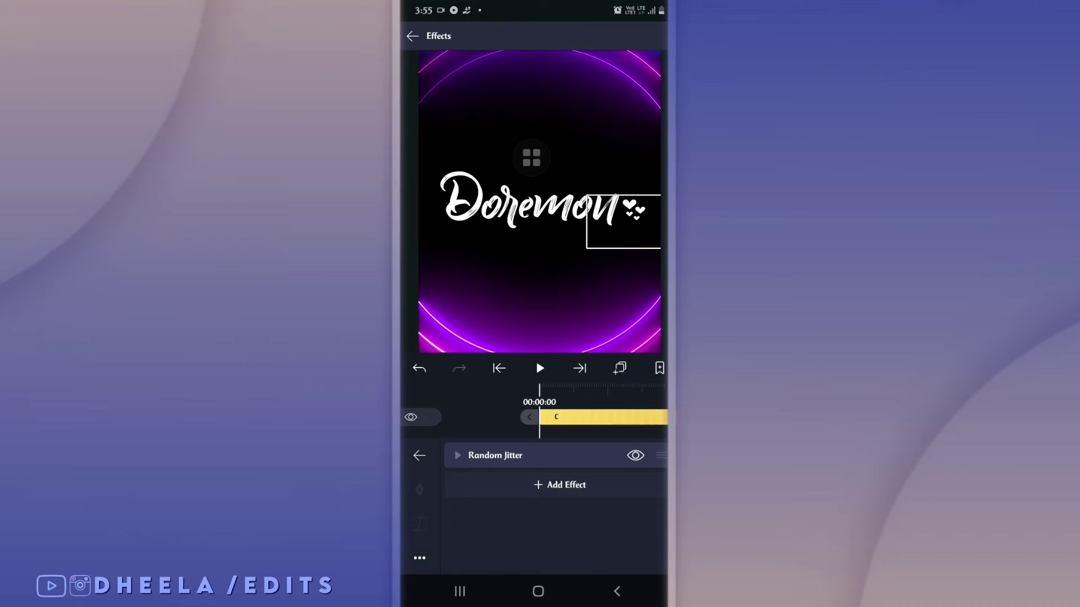
click(617, 591)
Scrub the timeline to preview the jittering title and hearts.
click(437, 457)
drag(506, 542, 450, 542)
click(617, 591)
click(520, 555)
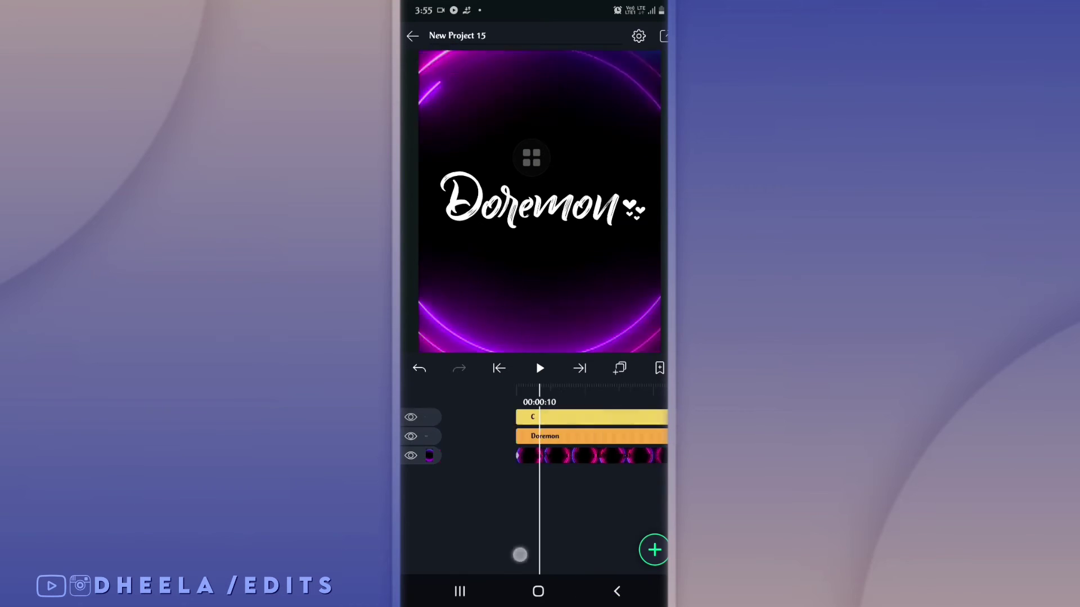
drag(519, 555, 515, 551)
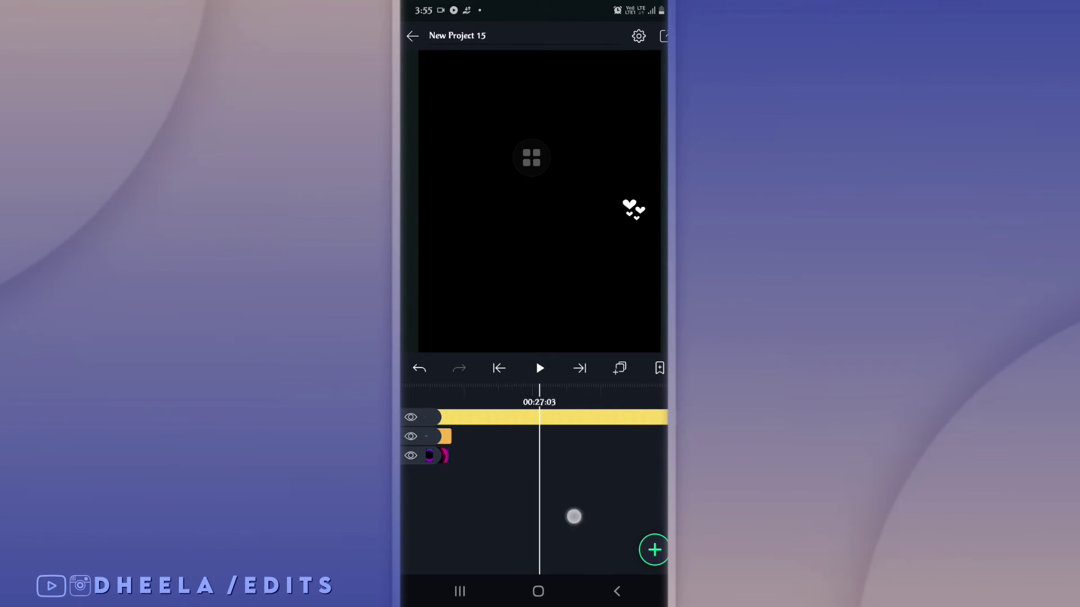
drag(574, 516, 552, 516)
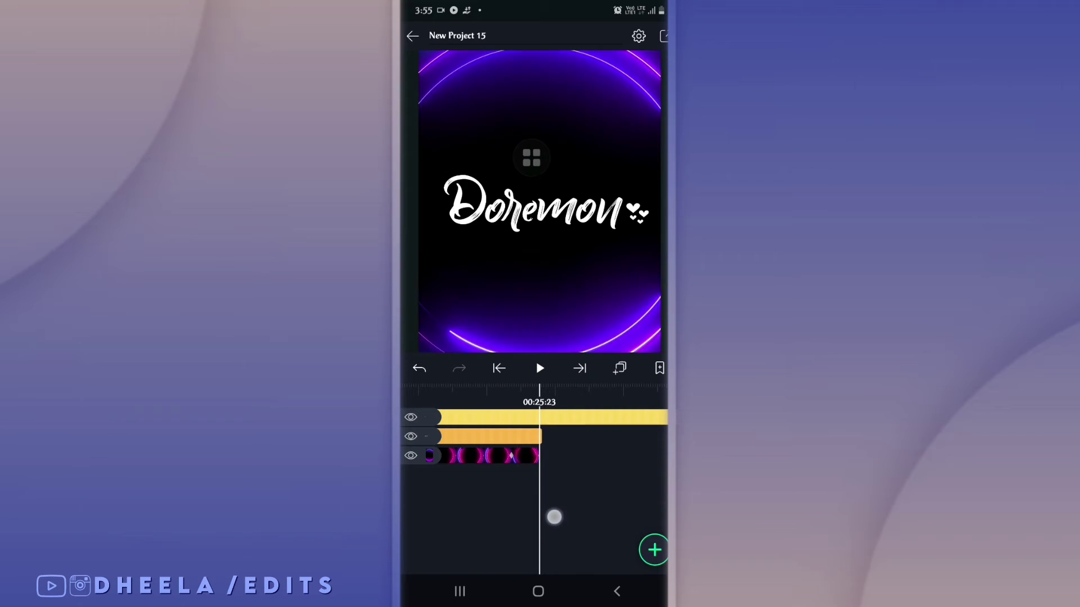
Scale down the DHEELA /EDITS logo so it sits beneath the names.
click(563, 417)
click(617, 591)
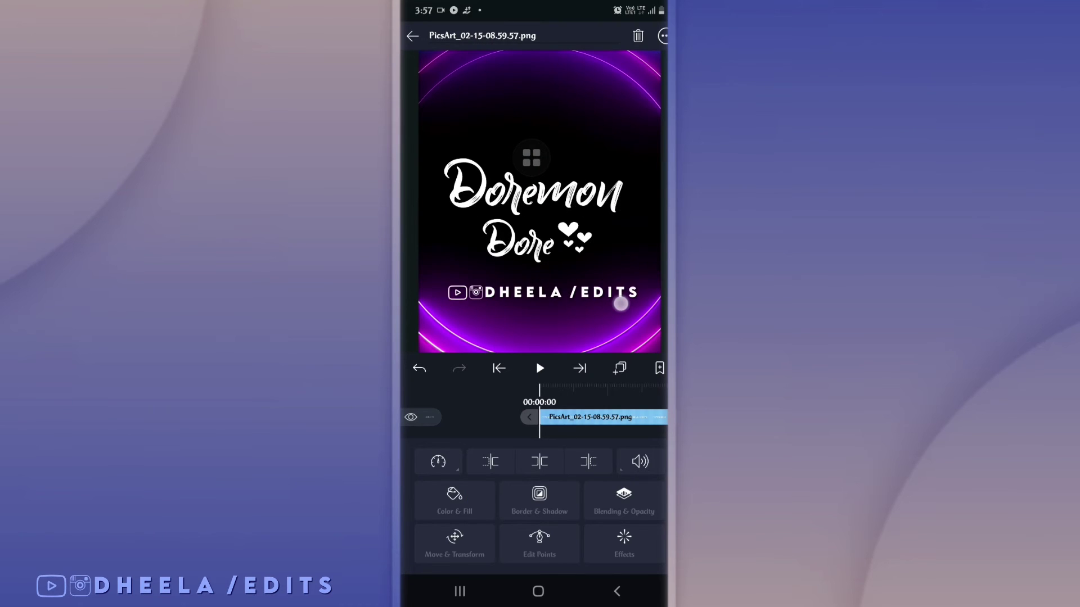
click(455, 543)
click(659, 524)
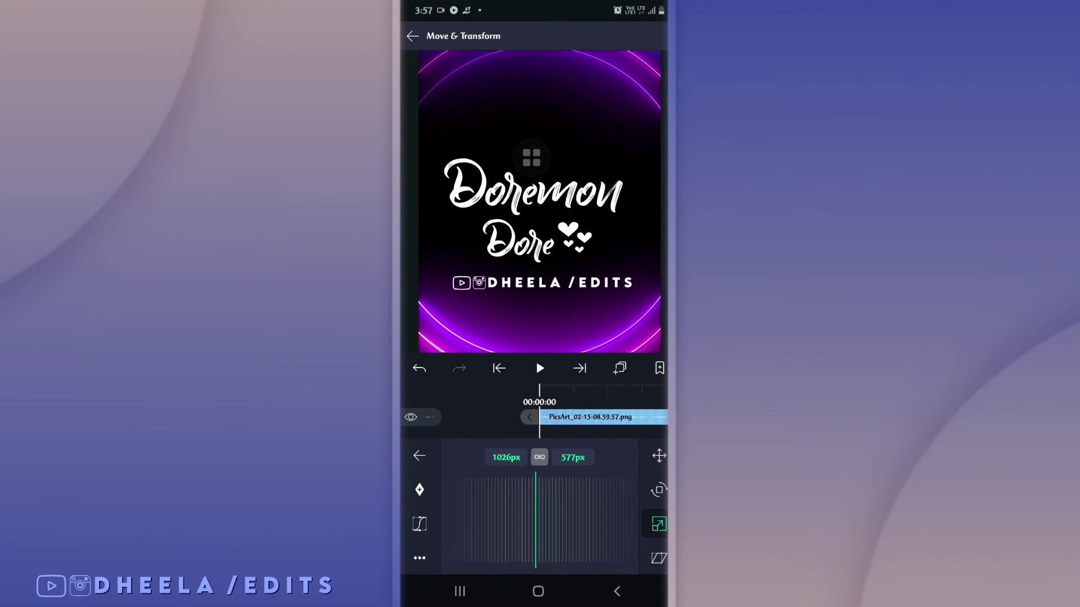
drag(563, 520, 506, 520)
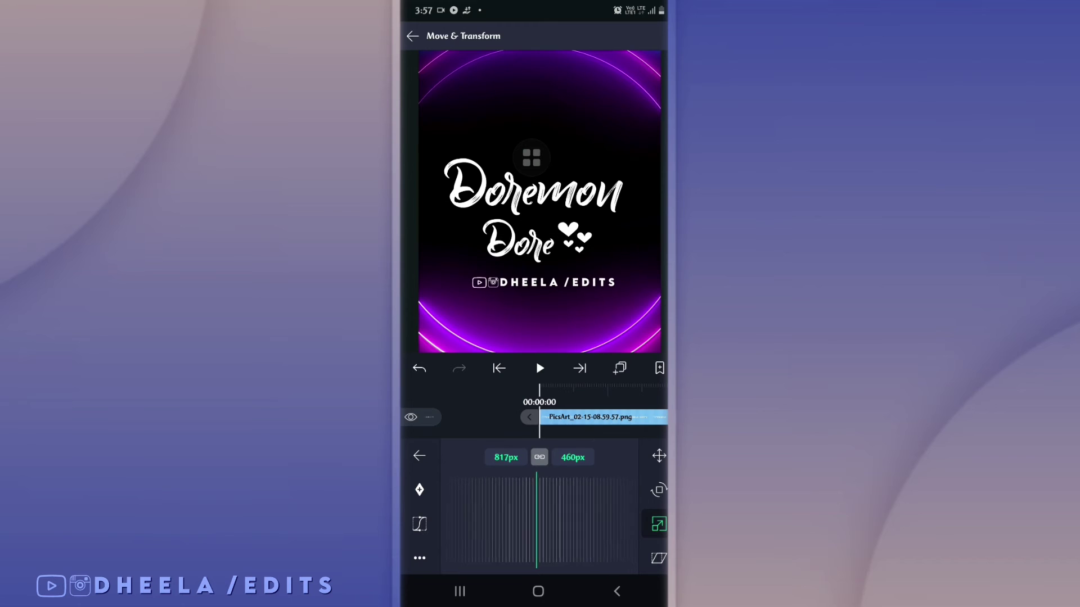
Adjust the logo layer's speed settings and stretch it along the timeline.
click(419, 455)
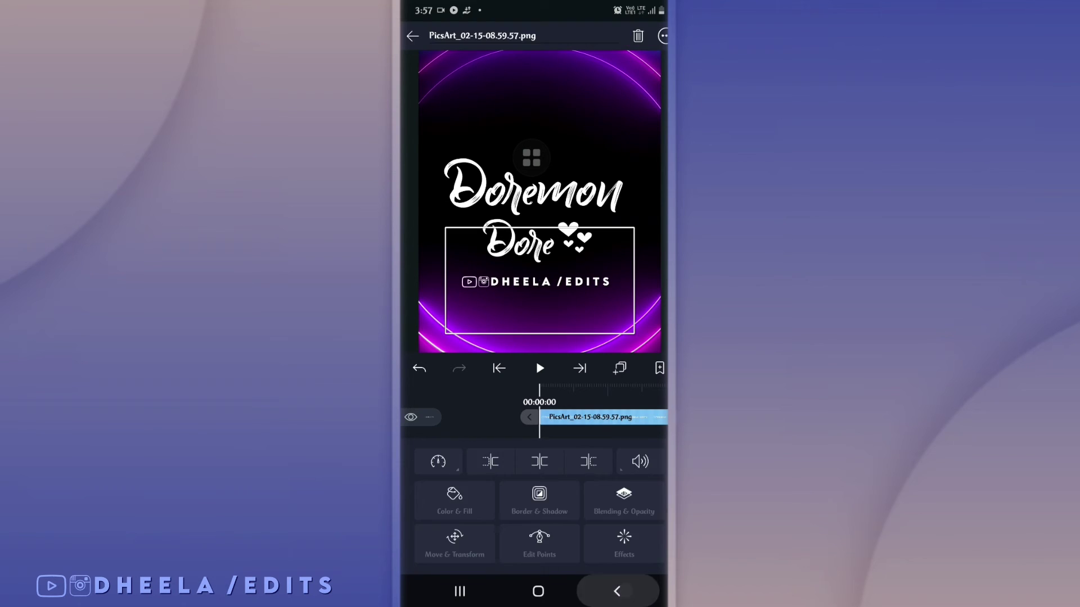
click(412, 35)
click(585, 417)
click(438, 461)
click(411, 563)
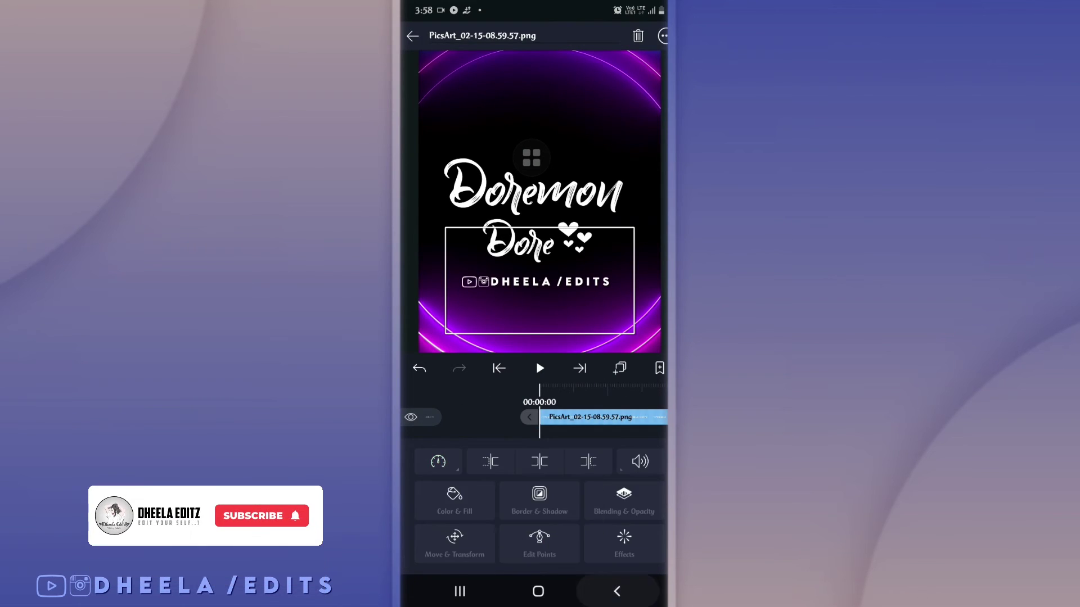
click(412, 36)
drag(618, 478, 506, 478)
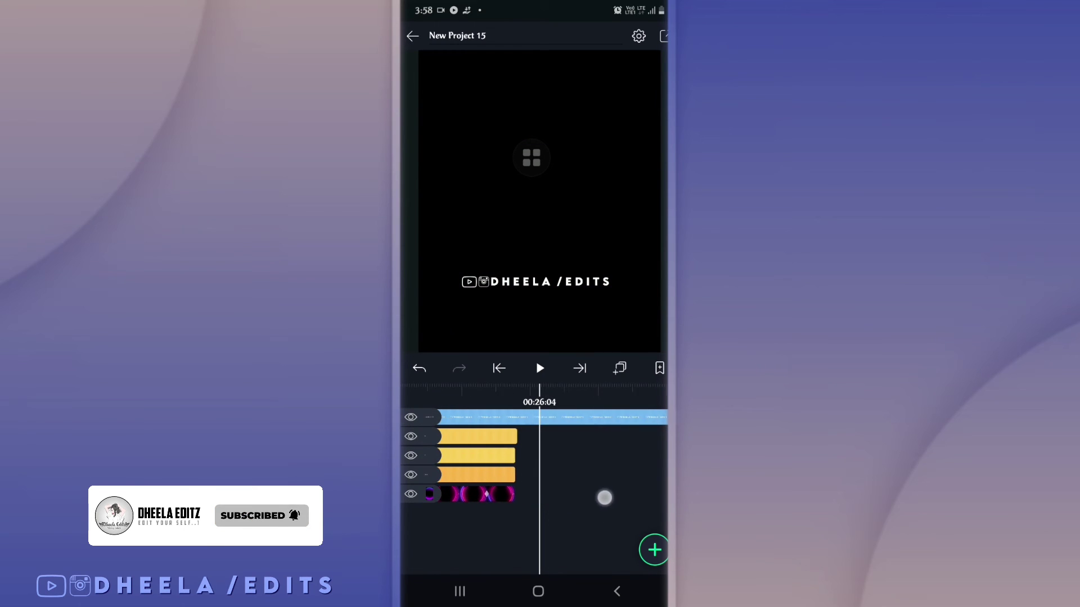
Check the logo, Dore, Doremon and neon layers in turn, then return to the project start.
click(585, 416)
click(413, 36)
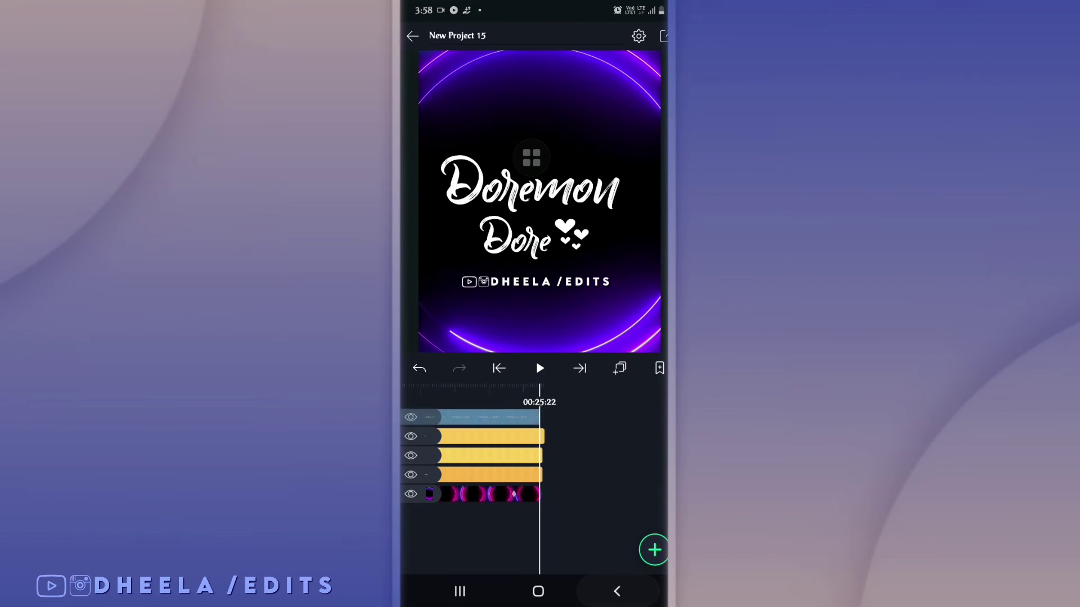
click(489, 455)
click(626, 596)
click(490, 417)
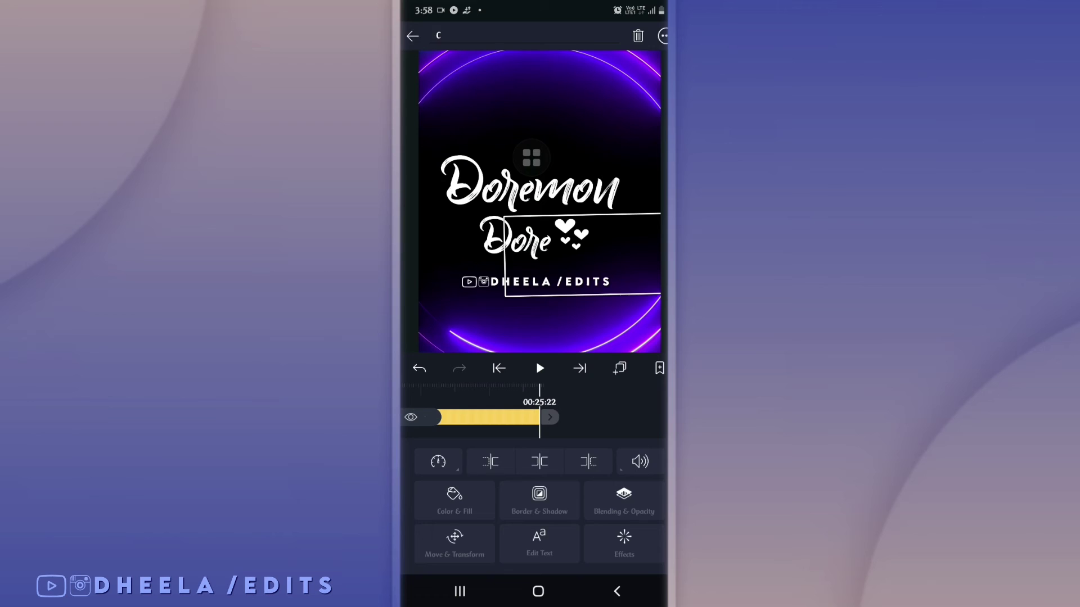
click(626, 597)
click(489, 453)
click(617, 591)
click(489, 495)
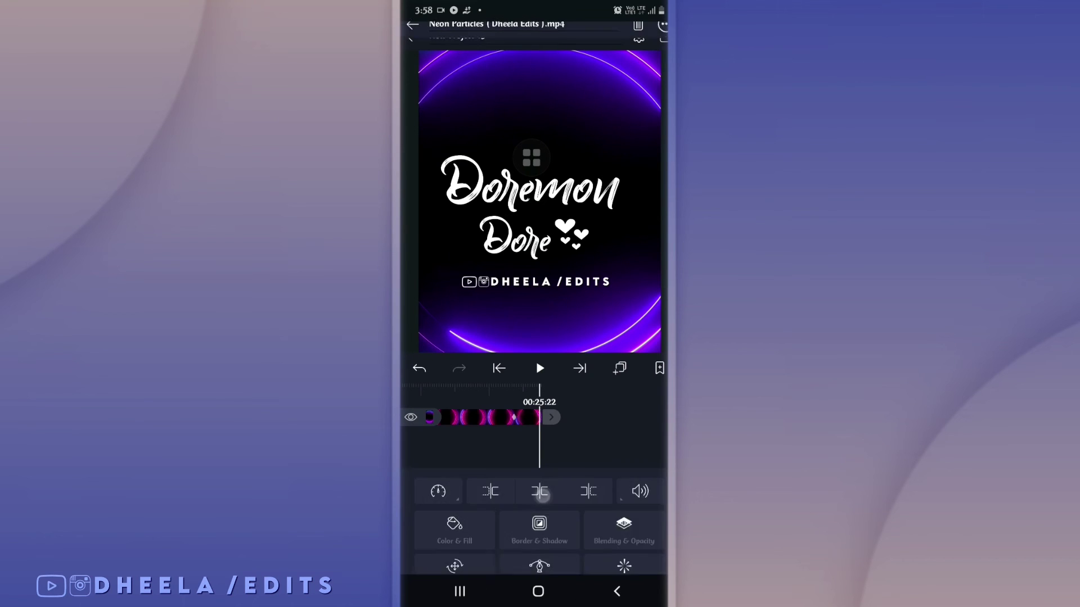
click(617, 591)
drag(478, 456, 647, 456)
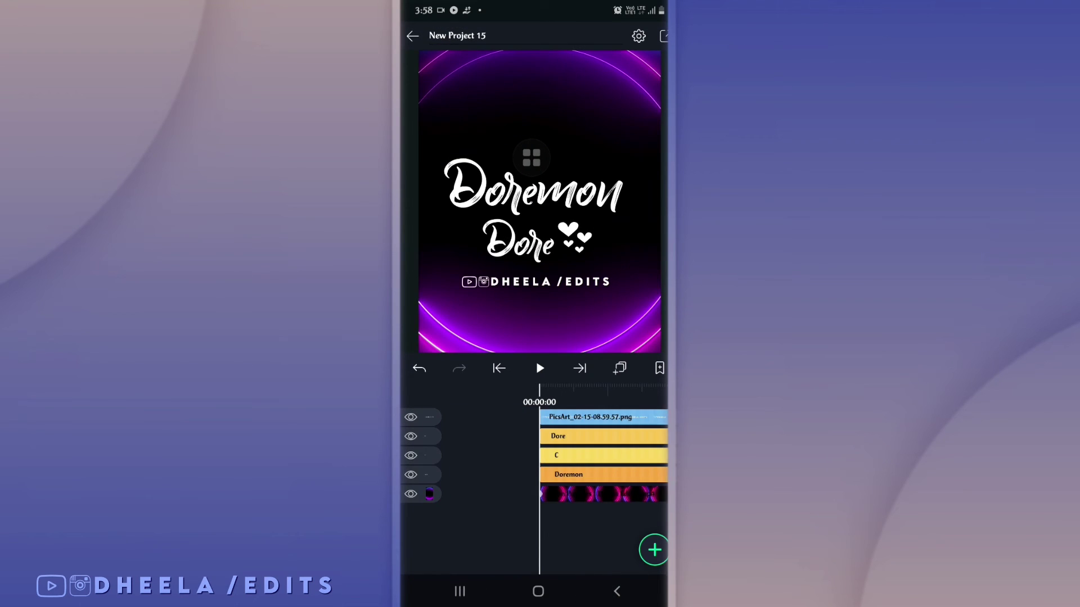
Add a song as an audio layer and bring up Export & Share.
click(654, 550)
click(551, 422)
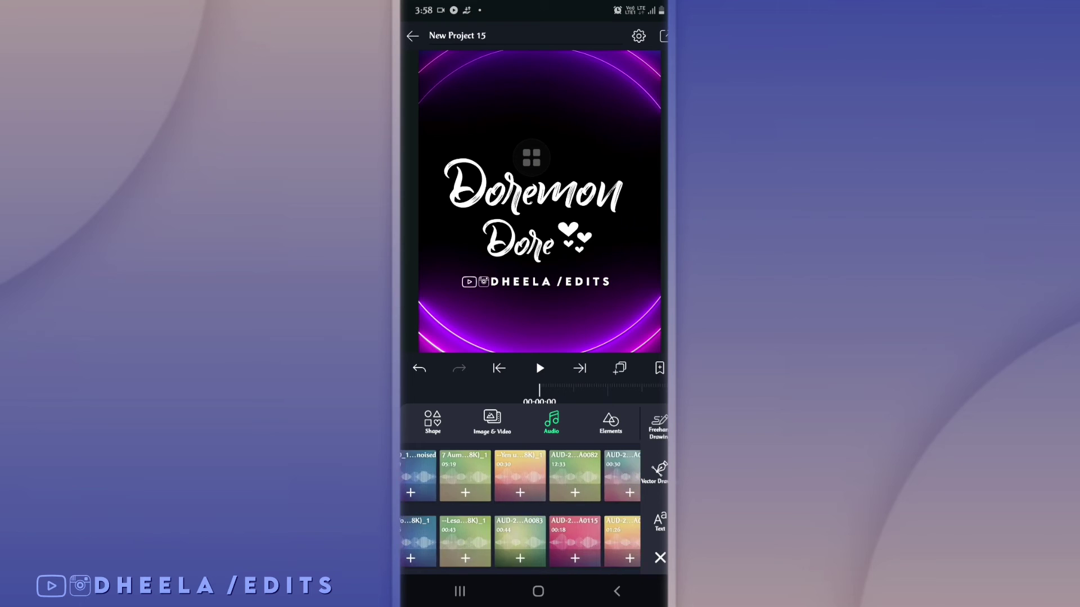
click(660, 557)
mouse_move(652, 494)
mouse_down()
mouse_move(621, 494)
mouse_move(663, 475)
mouse_up()
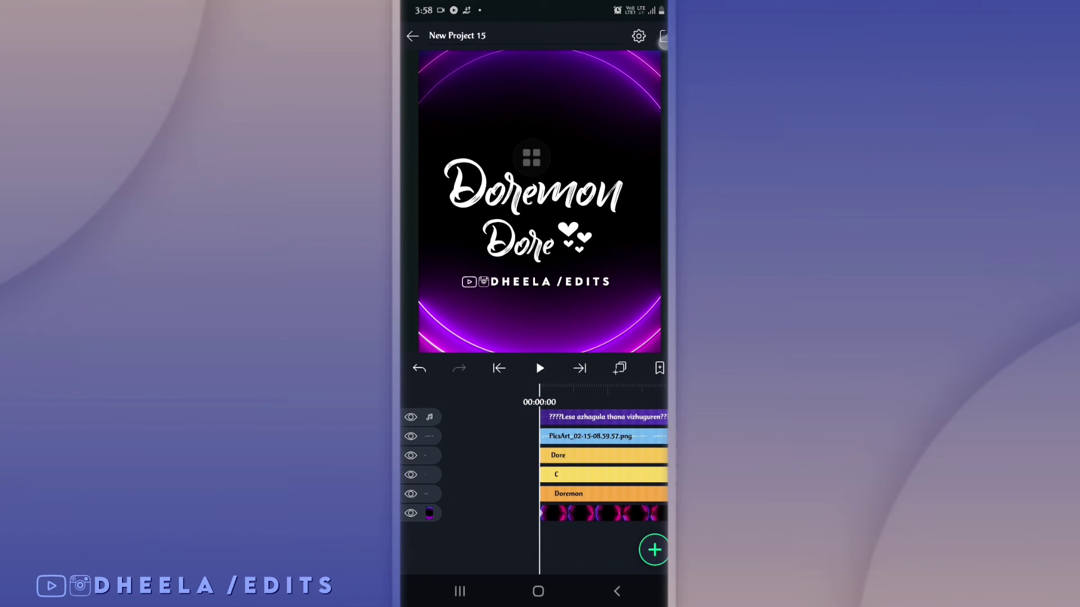
click(663, 36)
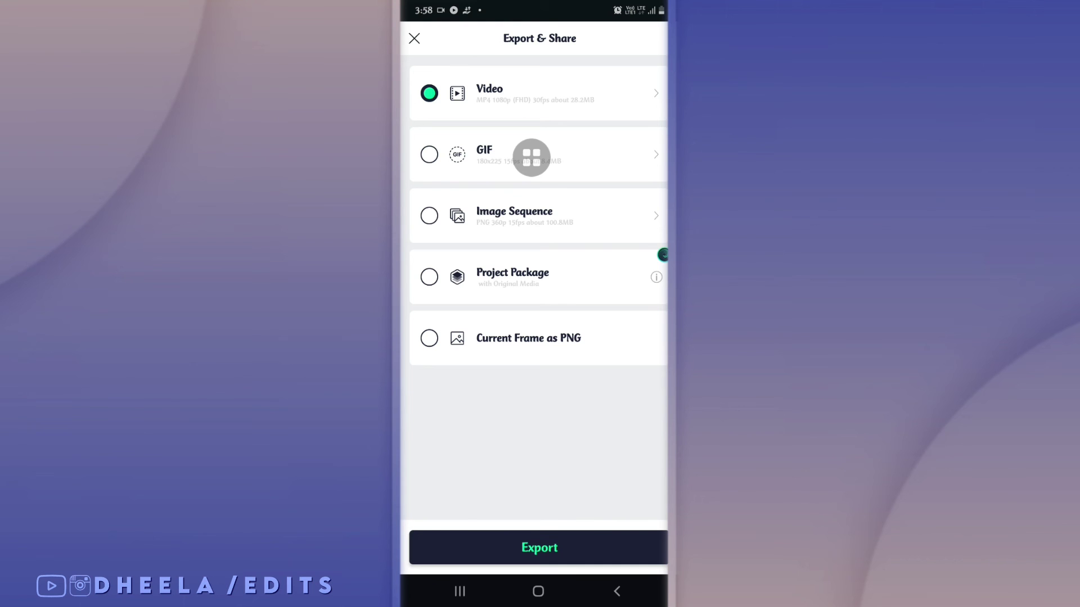